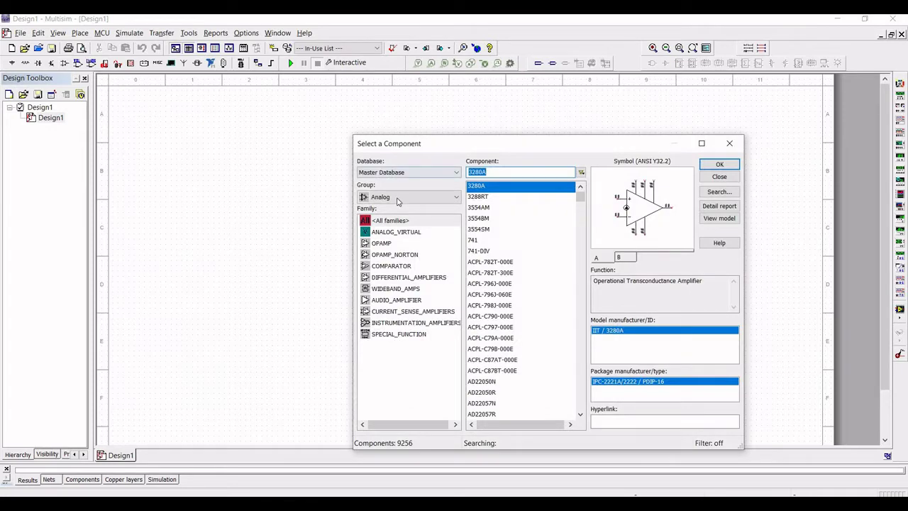
Step: Search all groups for LM741 and place an LM741H op-amp, U1, near the sheet centre
click(396, 197)
click(383, 211)
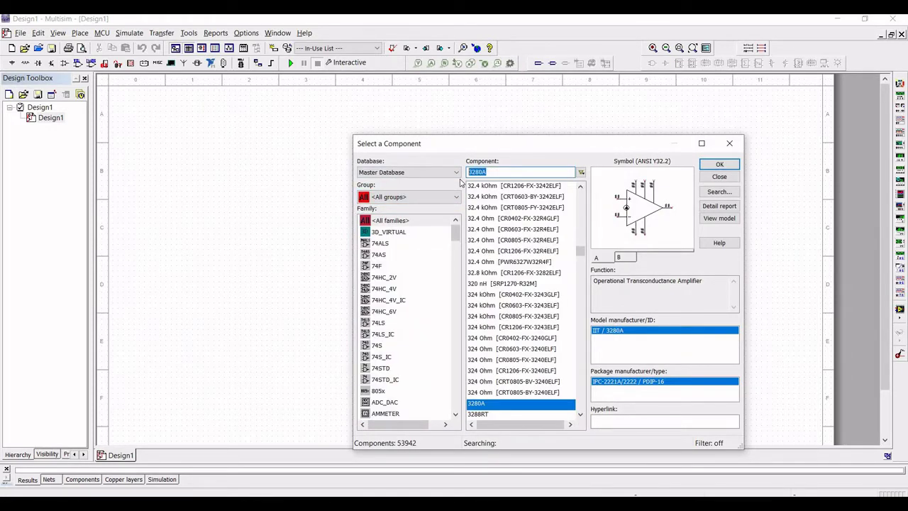
text(LM)
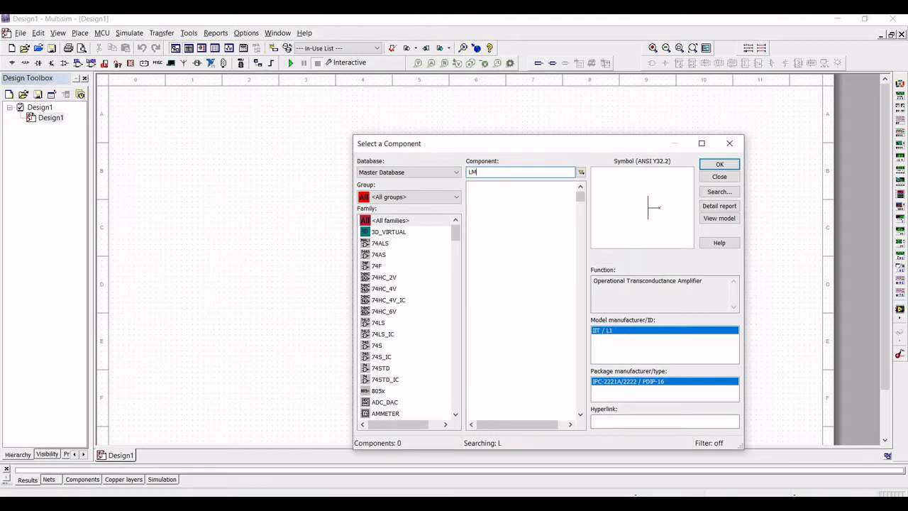
text(741)
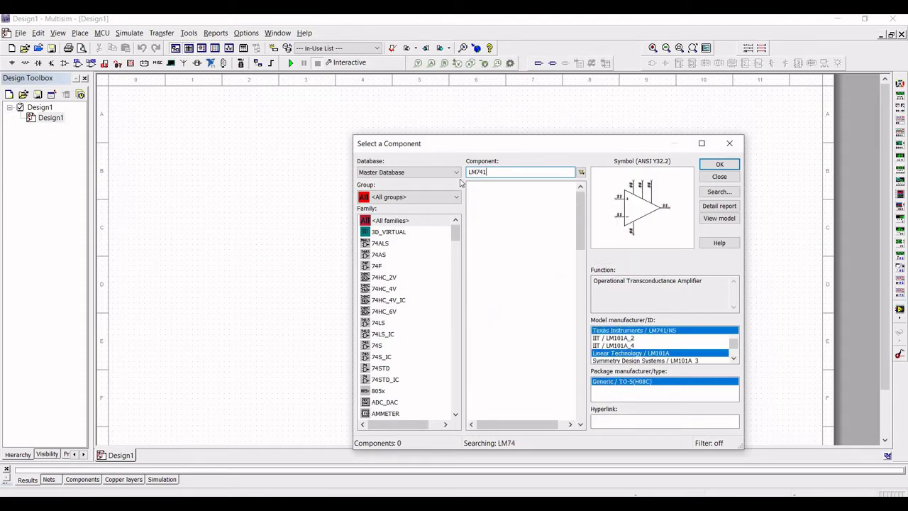
click(486, 272)
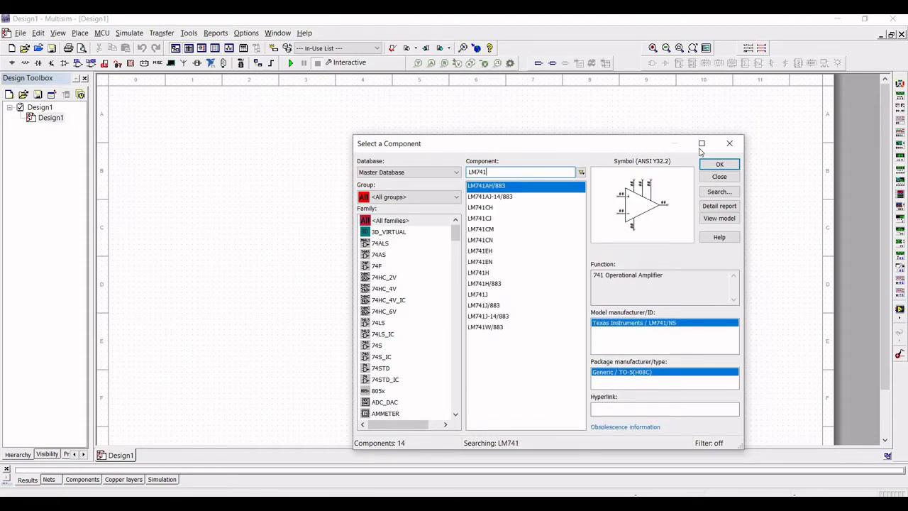
click(719, 164)
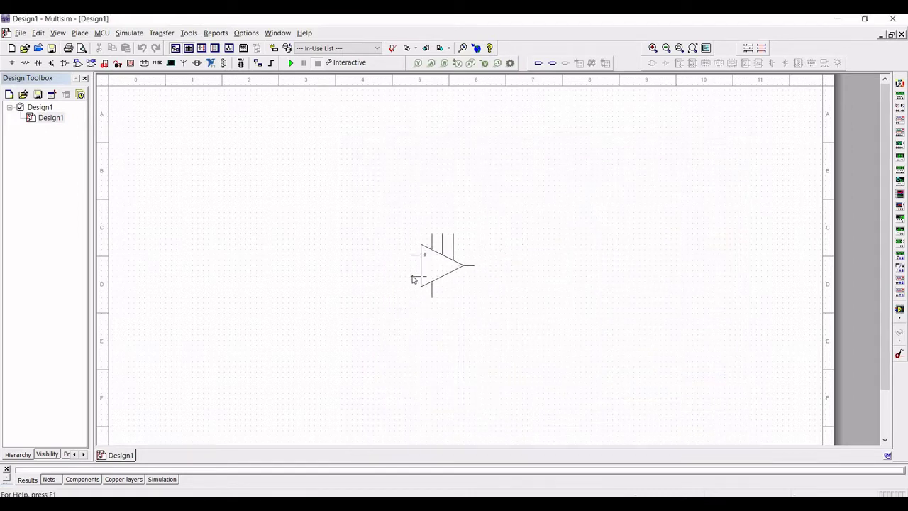
click(412, 279)
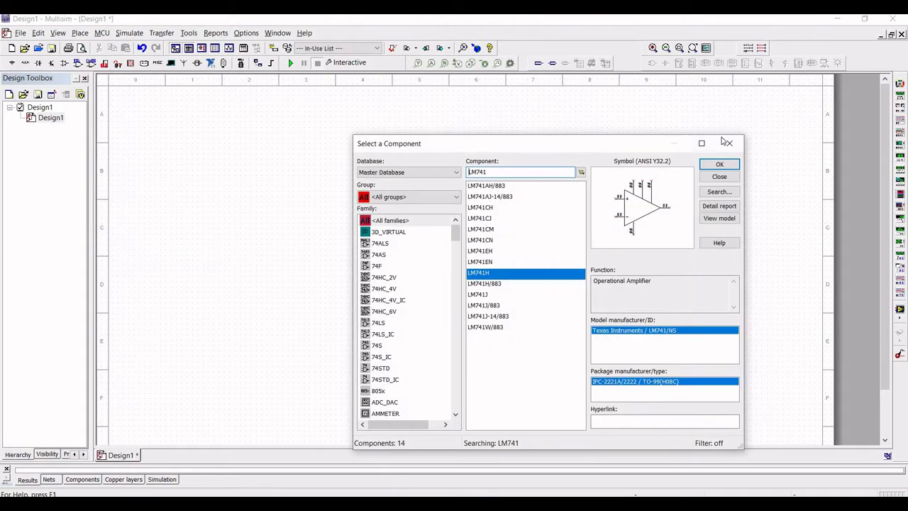
key(Escape)
Step: Flip U1 vertically so the inverting input is on top, then deselect it
right_click(435, 273)
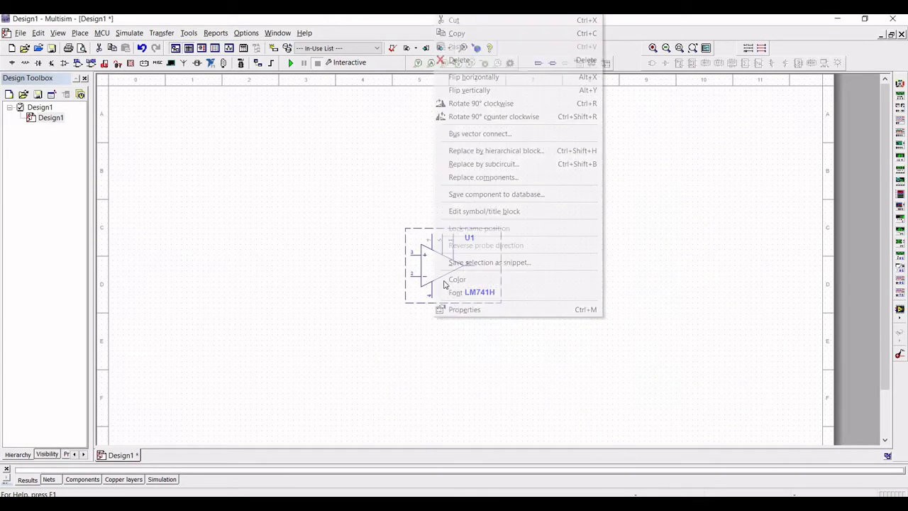
click(483, 92)
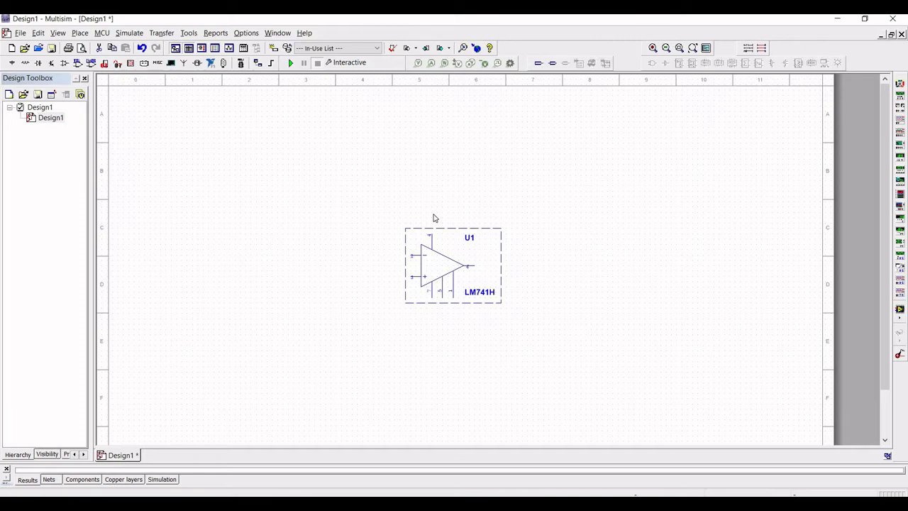
click(328, 249)
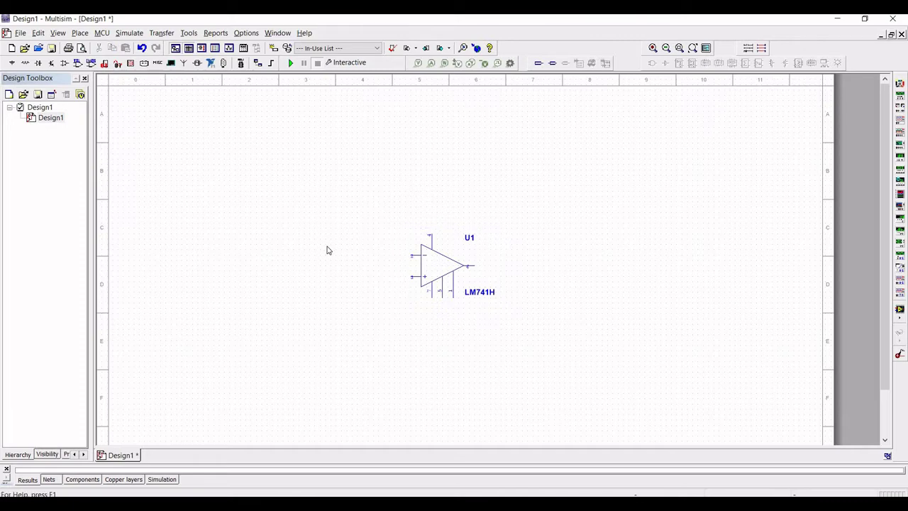
Step: Place 1N4148 diodes right of the op-amp: D1 rotated vertical, D2 horizontal
click(36, 66)
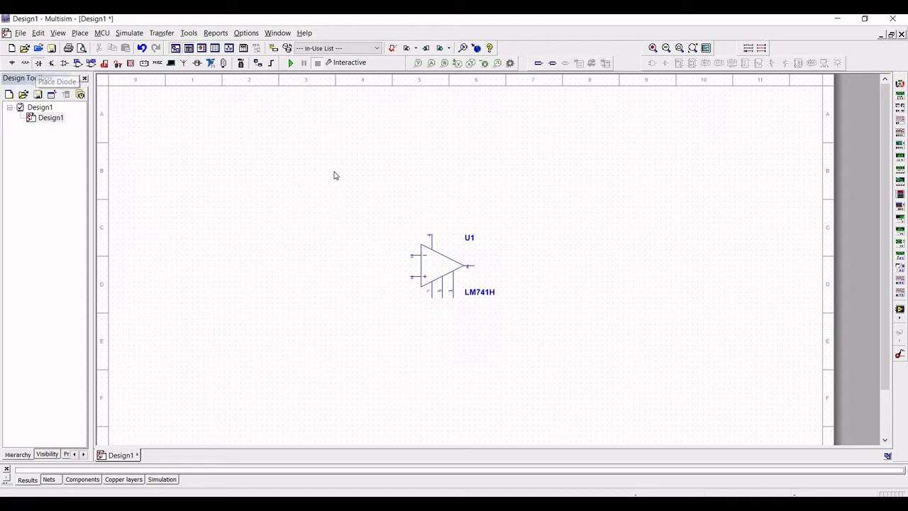
click(389, 201)
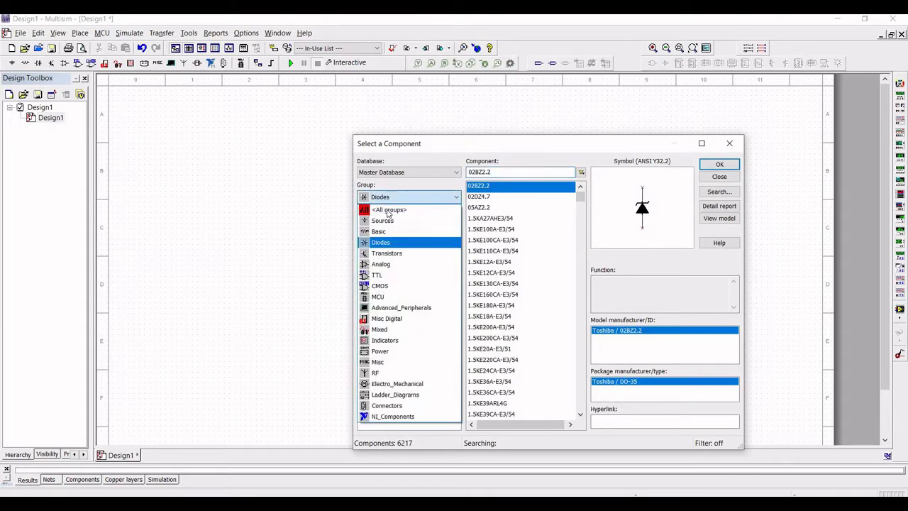
click(389, 212)
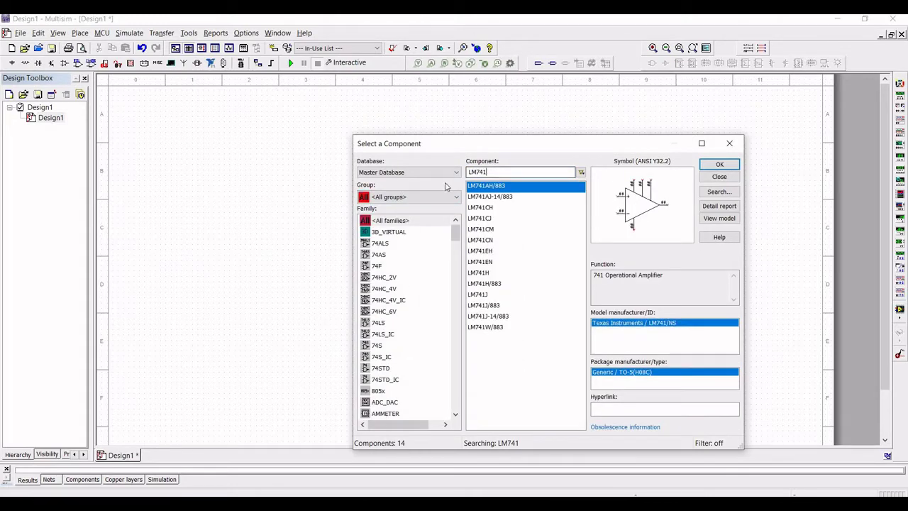
text(1N)
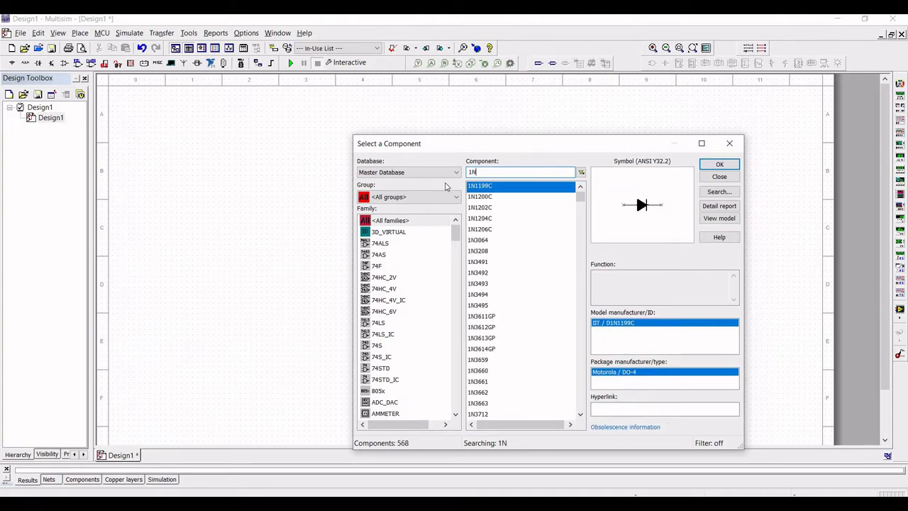
text(4148)
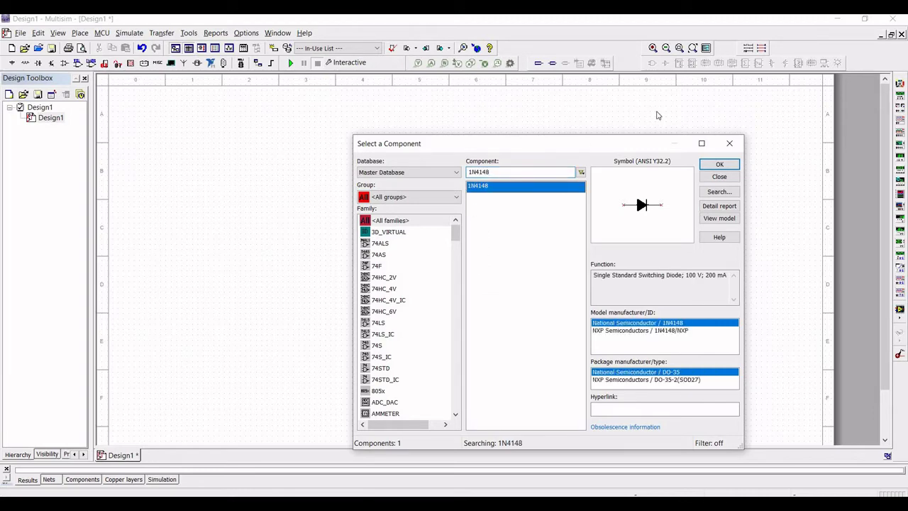
click(719, 164)
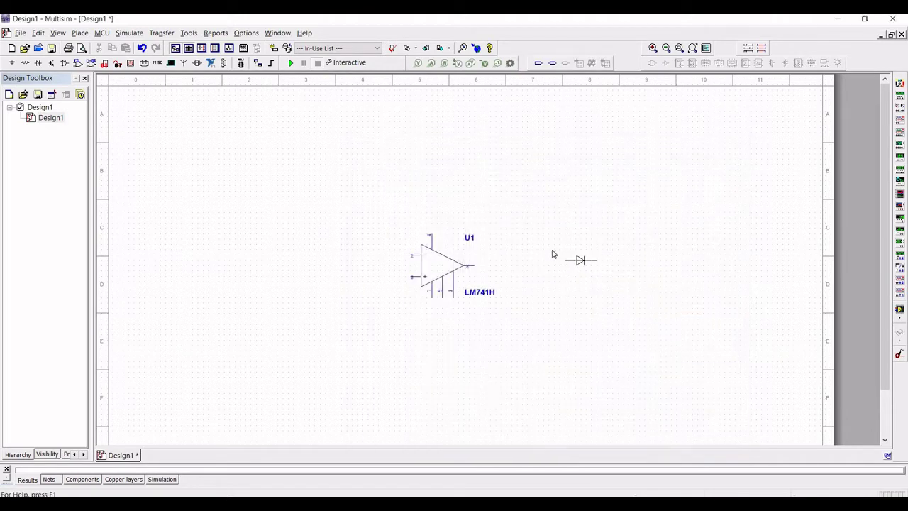
key(ctrl+r)
click(544, 210)
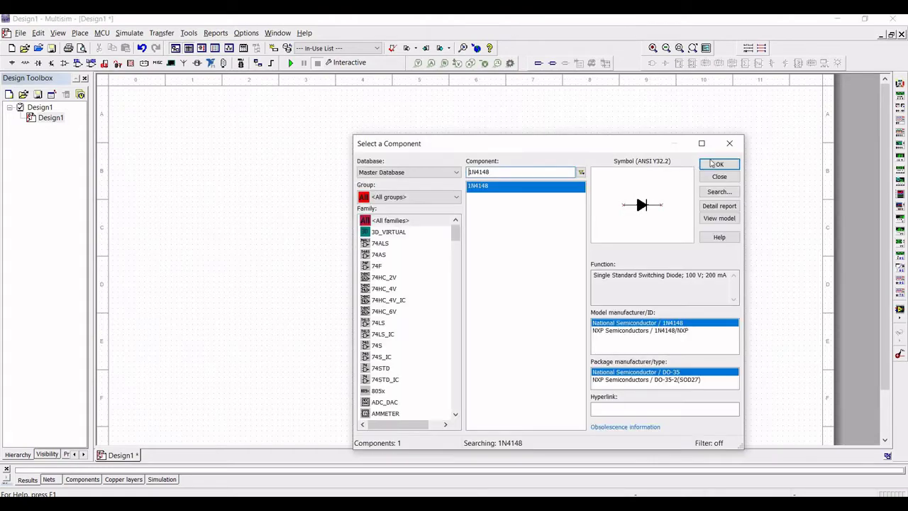
click(710, 163)
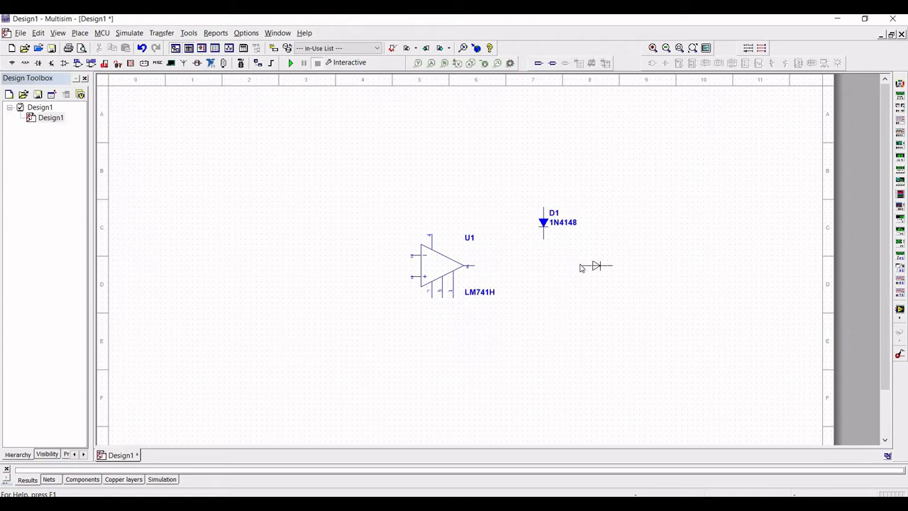
click(597, 255)
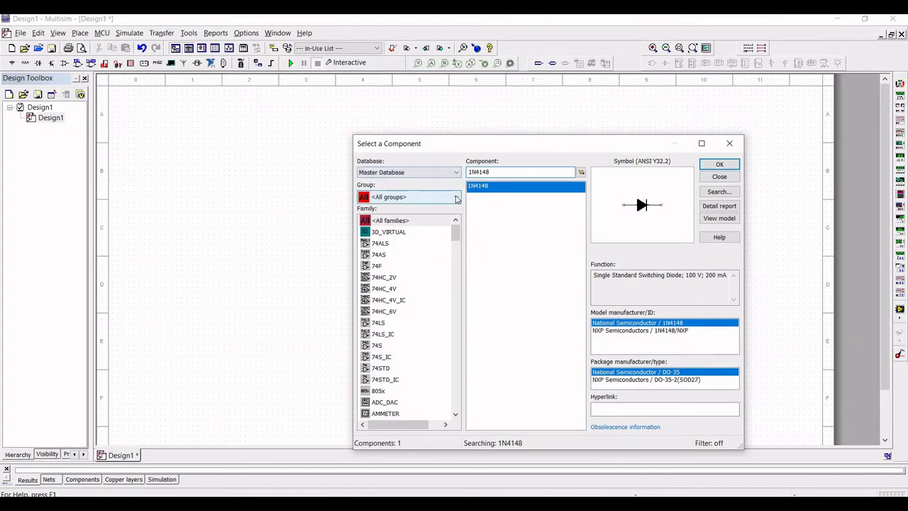
Step: Select a 3.9k resistor from the Basic group's RESISTOR family
click(455, 199)
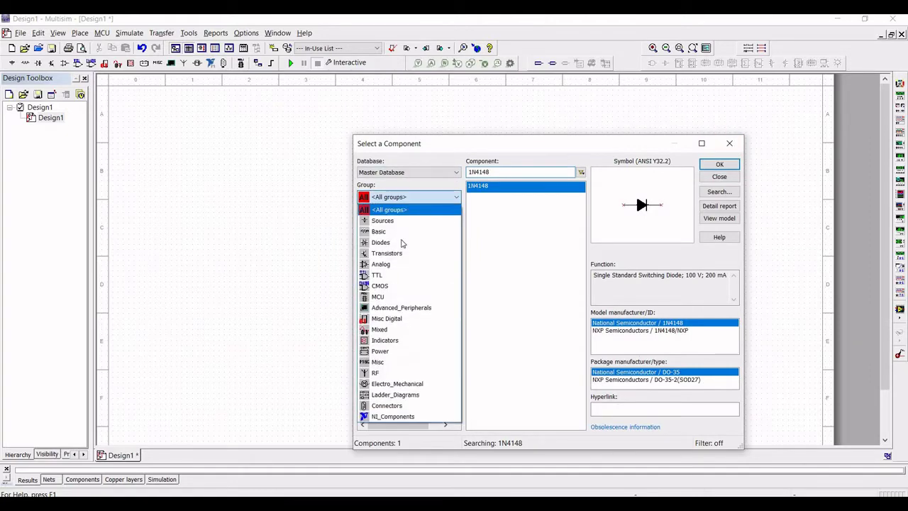
click(402, 289)
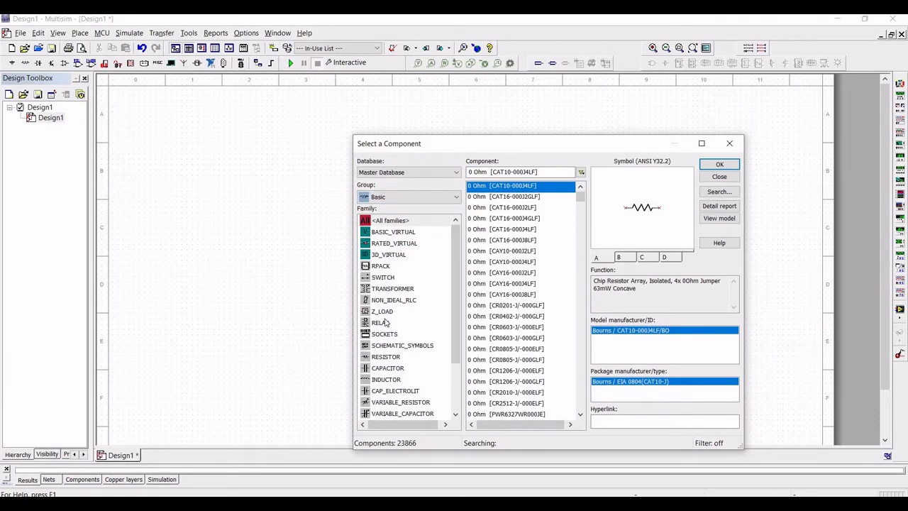
click(385, 357)
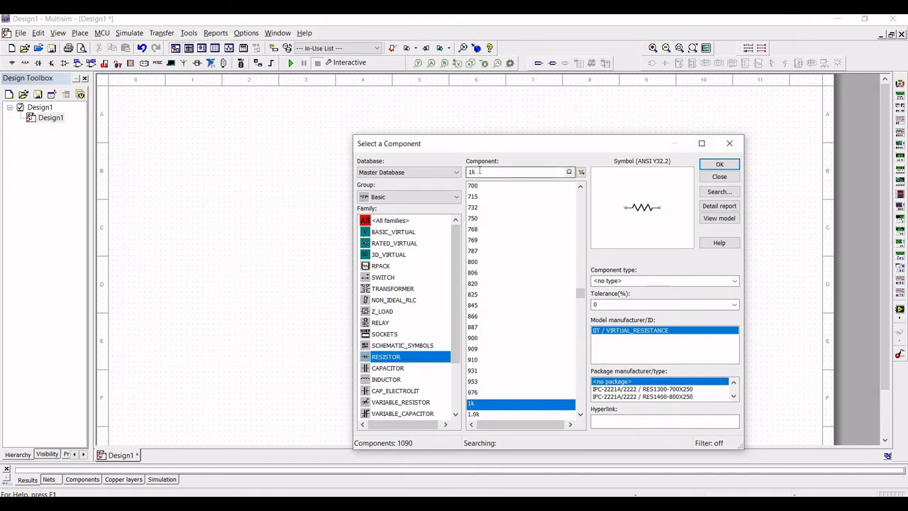
key(Tab)
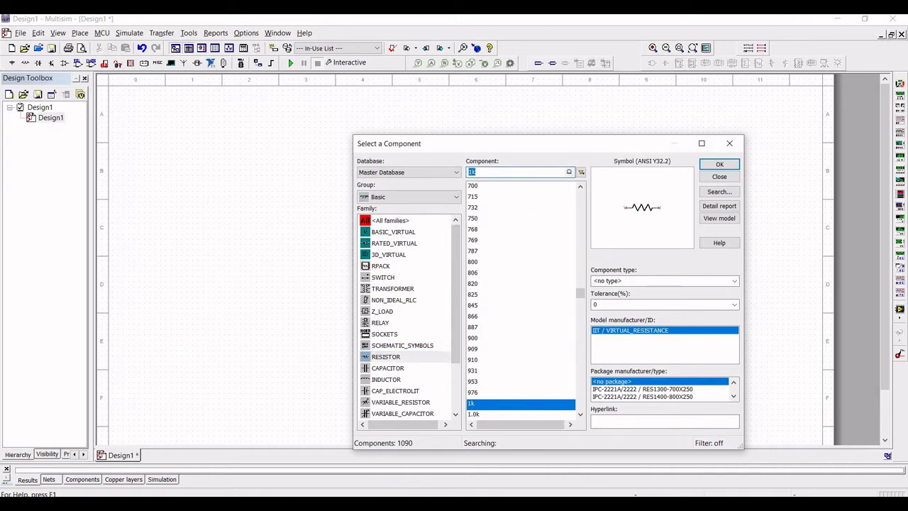
text(3.9k)
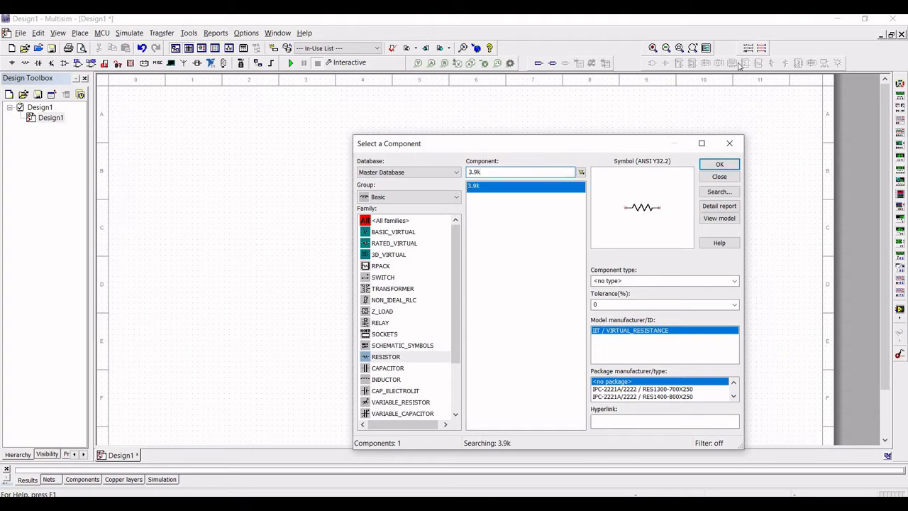
click(719, 165)
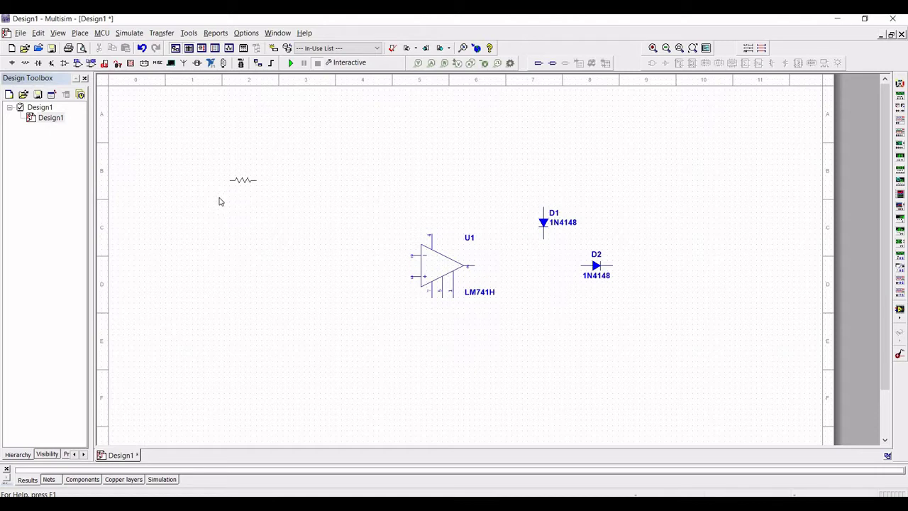
key(Escape)
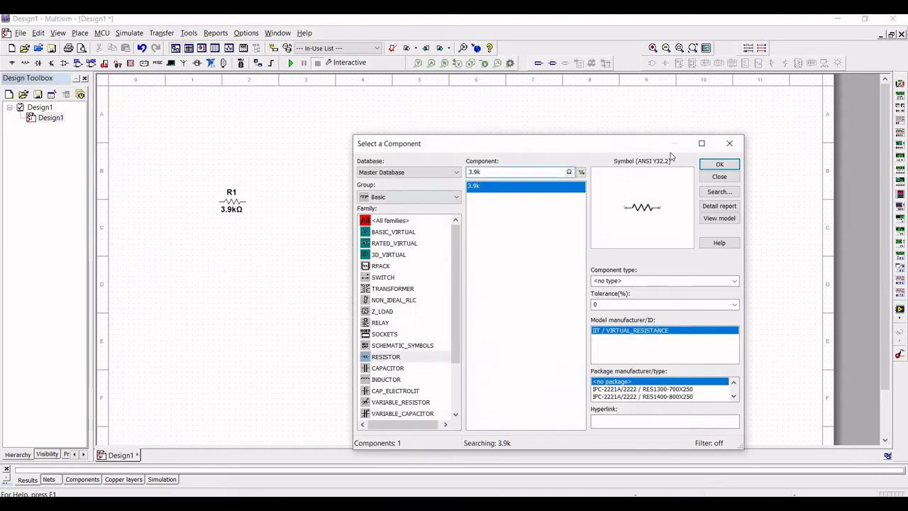
Step: Place 3.9 kΩ resistors R2 below R1 and R3 above the op-amp
click(714, 166)
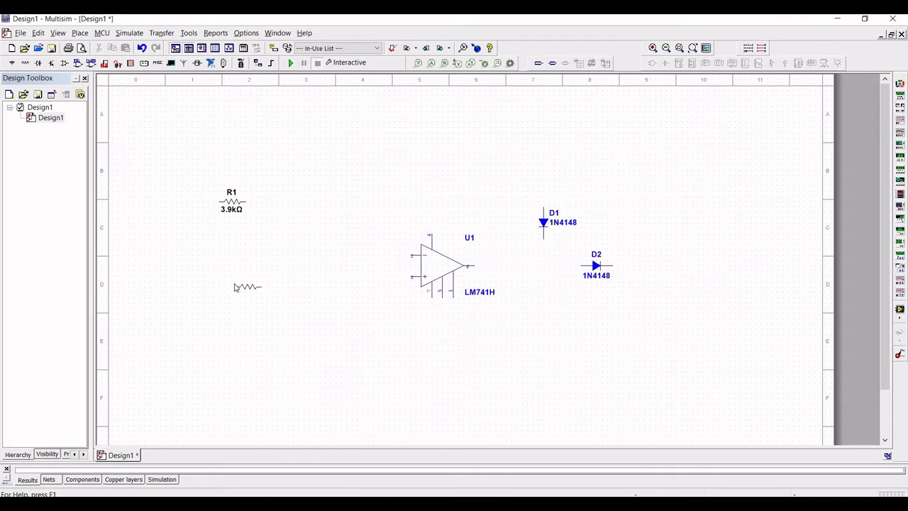
click(233, 283)
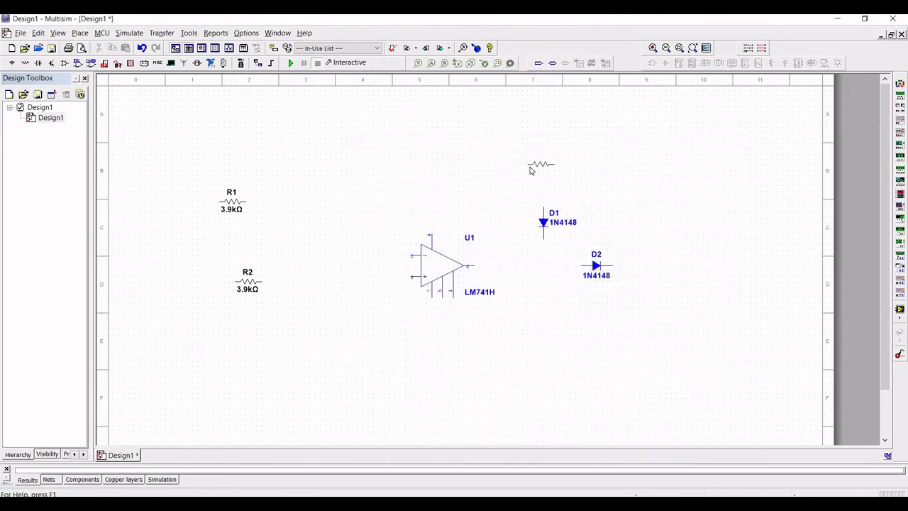
click(470, 174)
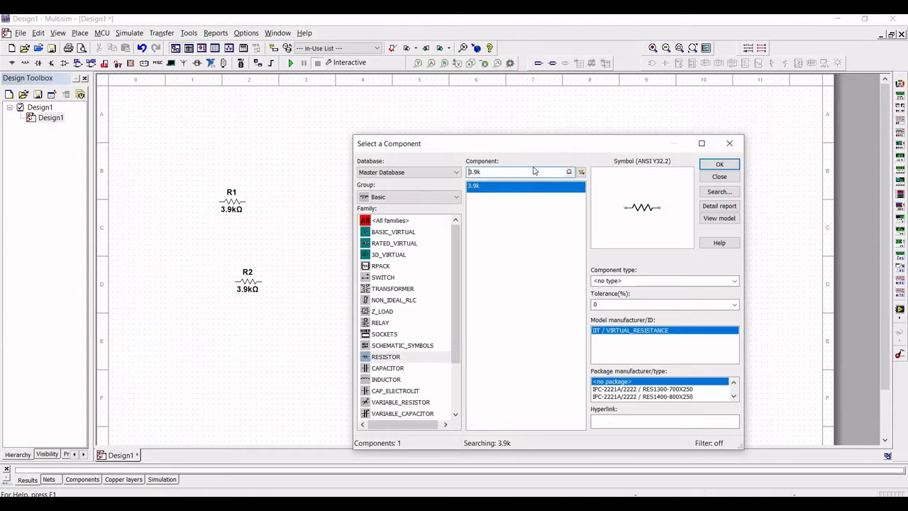
Step: Place a vertical 1.2 kΩ resistor R4 left of the op-amp
text(1.2)
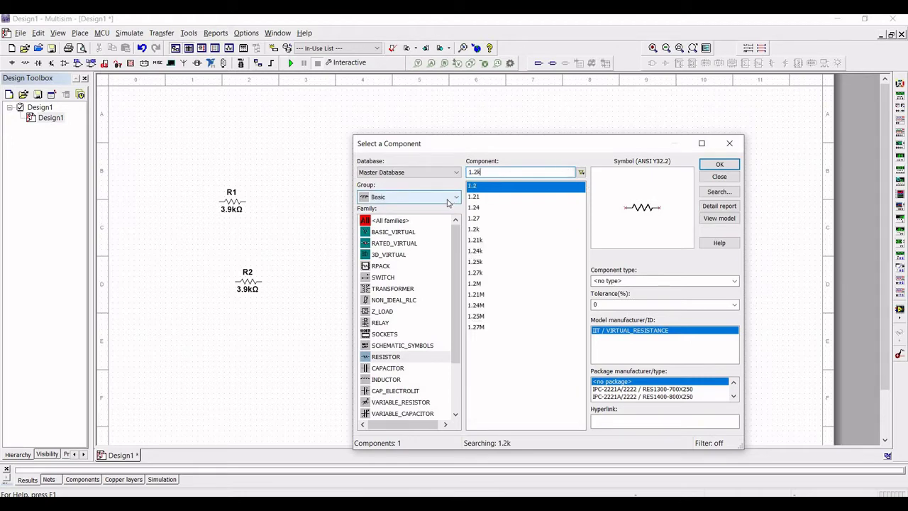
text(k)
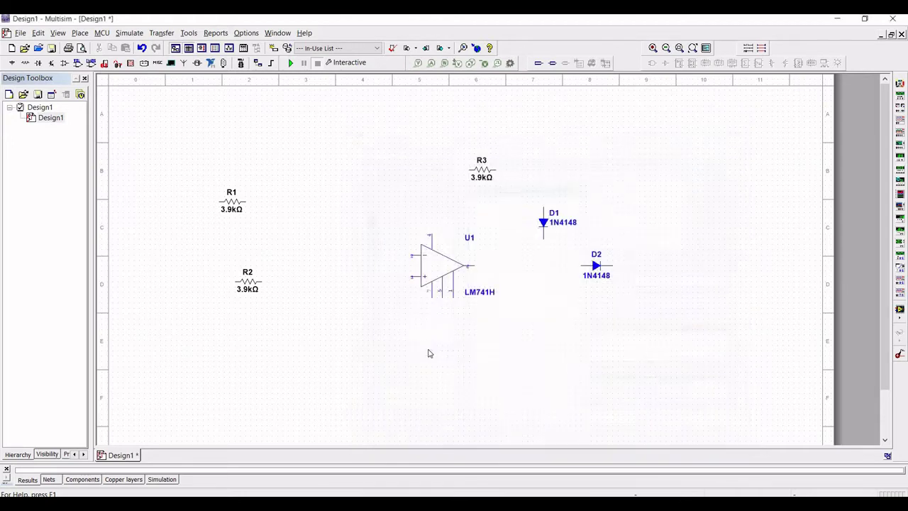
key(ctrl+r)
click(383, 298)
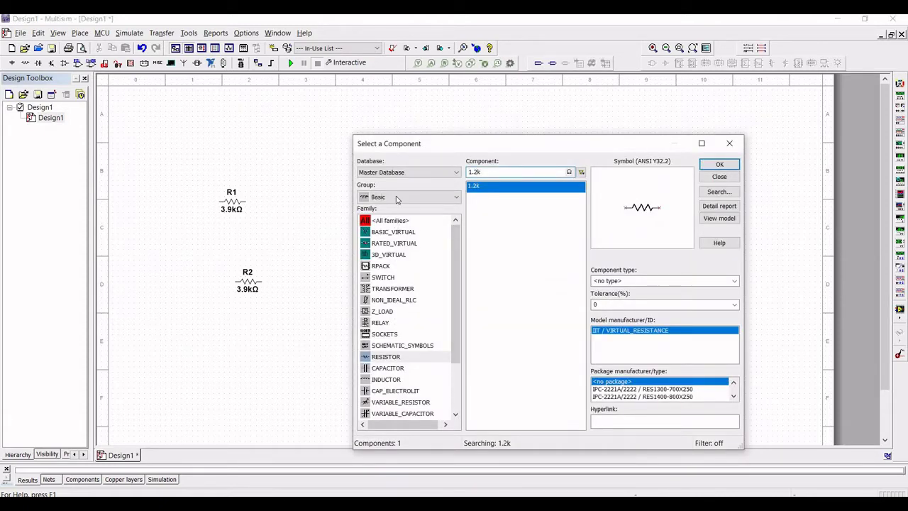
Step: Switch the component browser to the Sources group
click(398, 199)
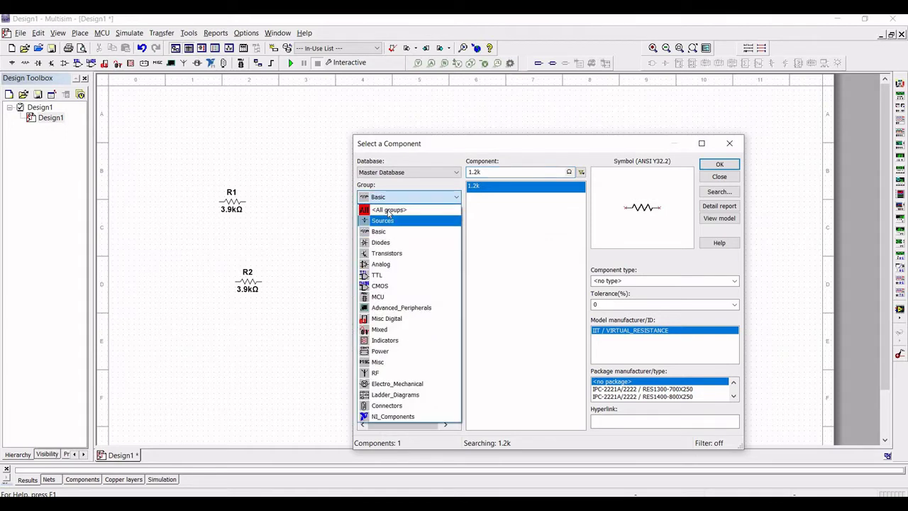
click(384, 224)
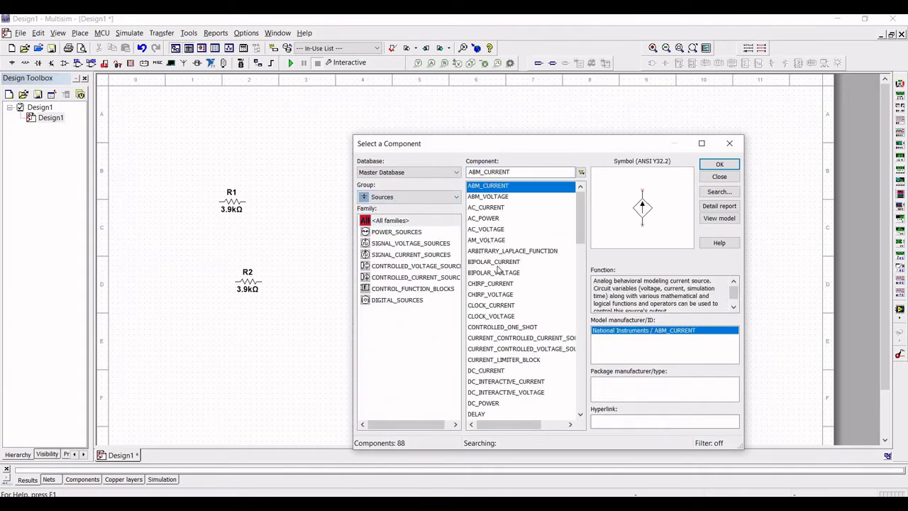
scroll(498, 272, down, 5)
Step: Place three grounds: at the lower left, below R4, and between R1 and R2
scroll(499, 272, up, 4)
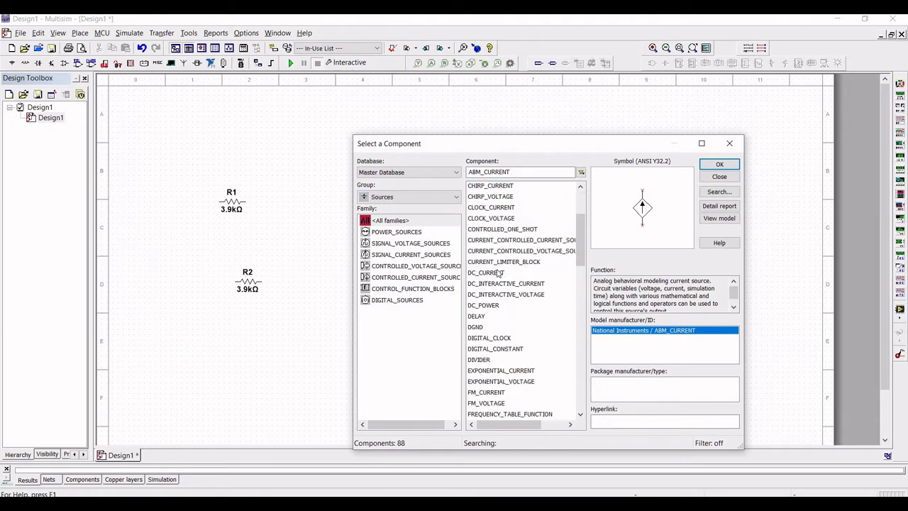
click(417, 233)
click(480, 218)
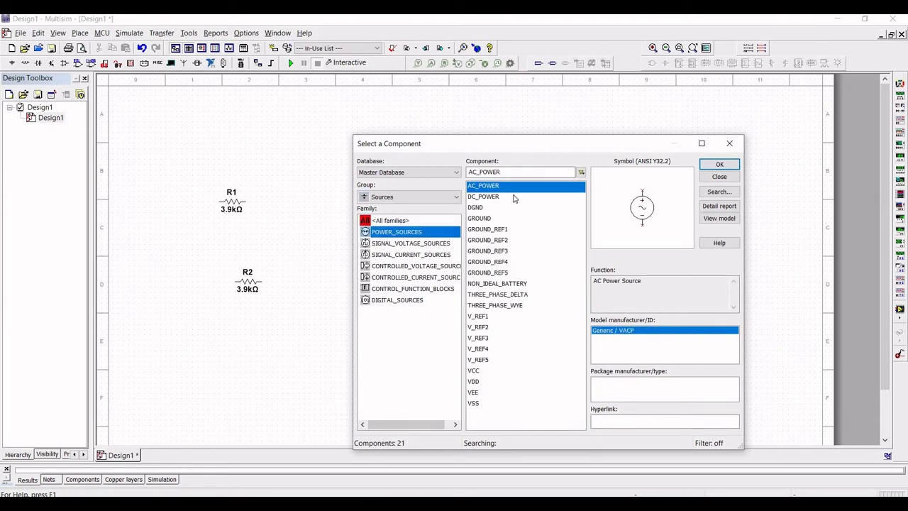
key(Return)
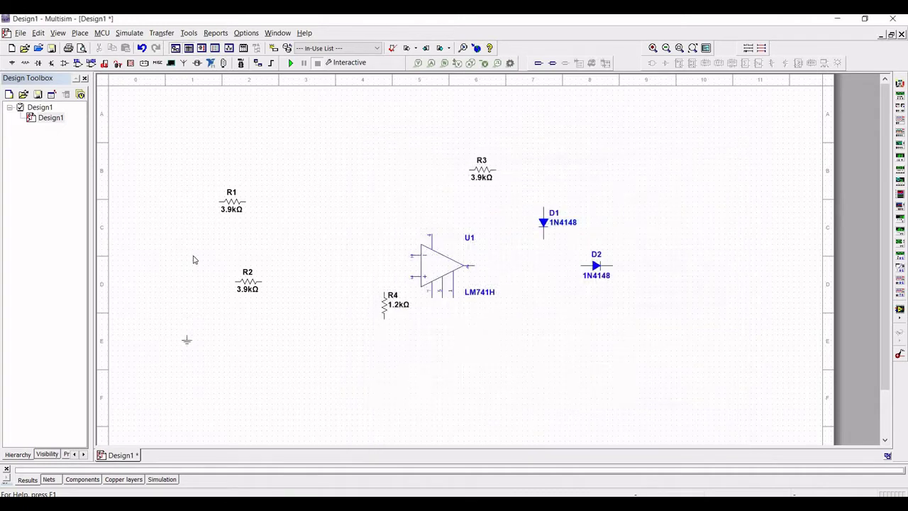
click(192, 360)
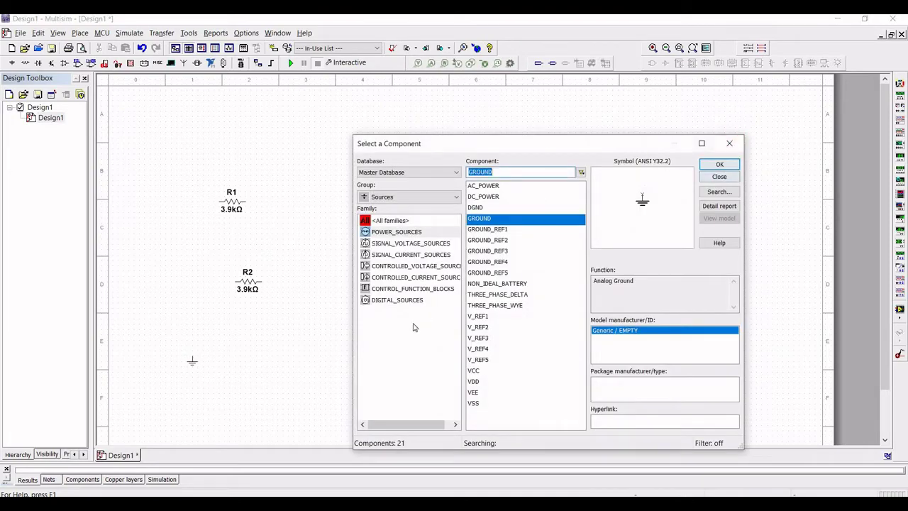
click(720, 165)
click(190, 339)
click(719, 164)
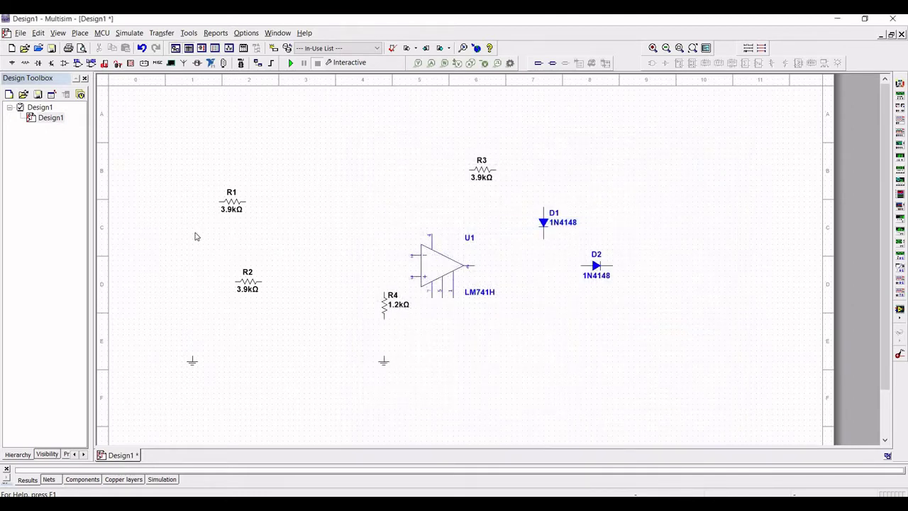
click(197, 241)
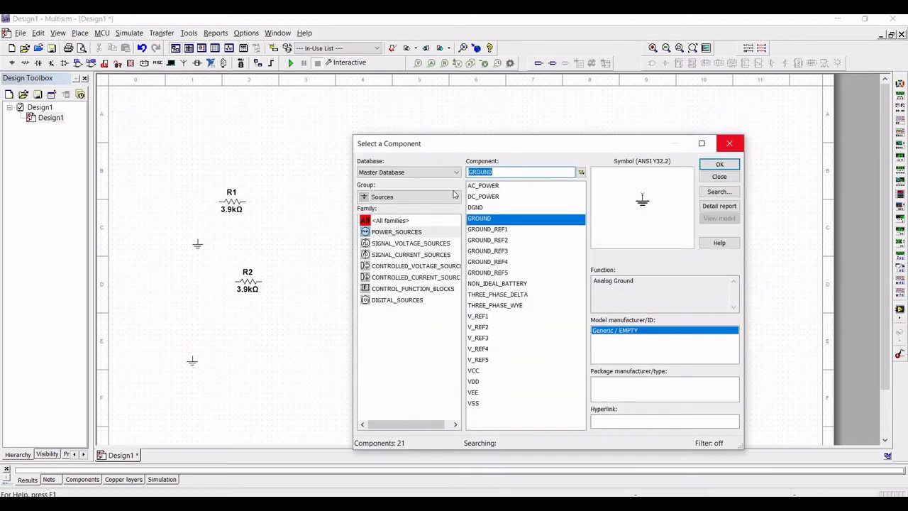
click(411, 243)
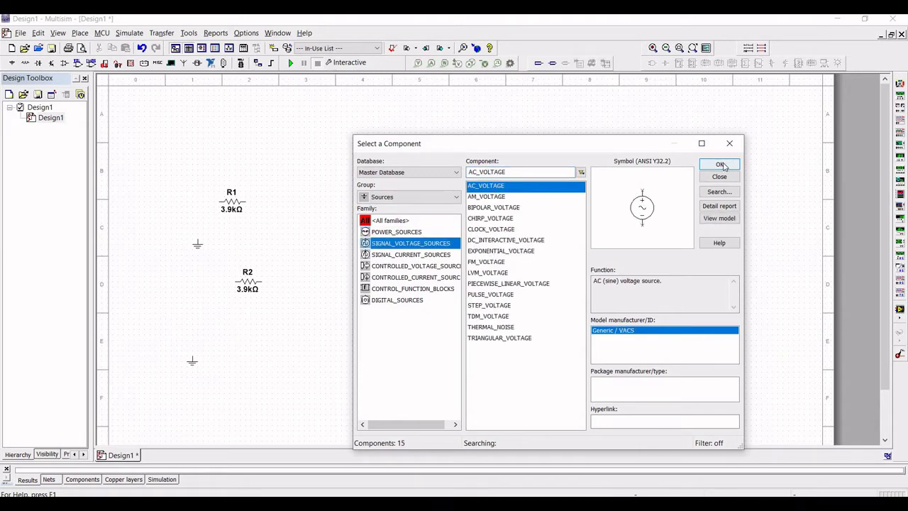
Step: Place AC source V1 above the lower-left ground and DC_POWER source V2 beside R1
click(720, 165)
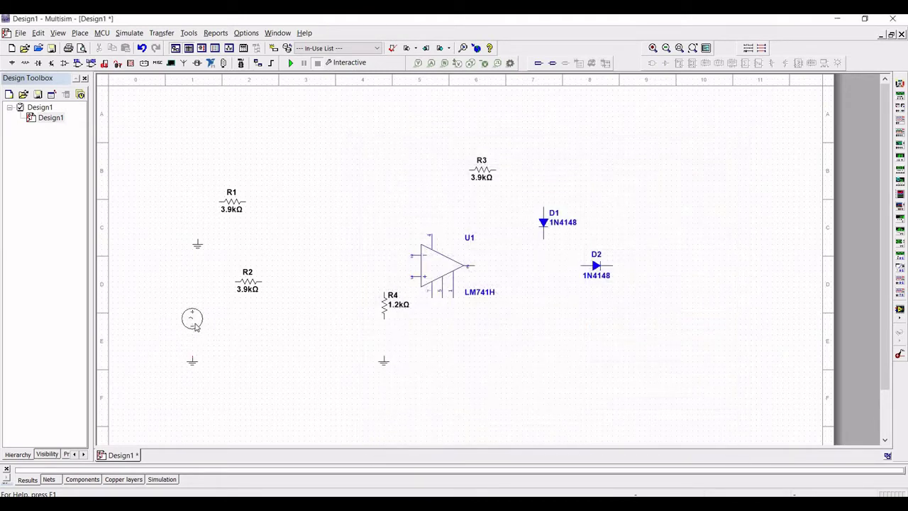
click(196, 318)
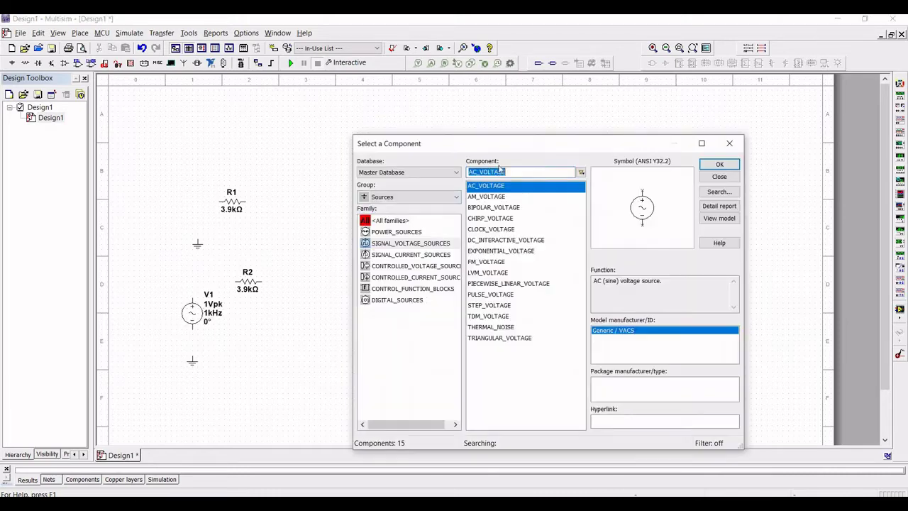
click(397, 232)
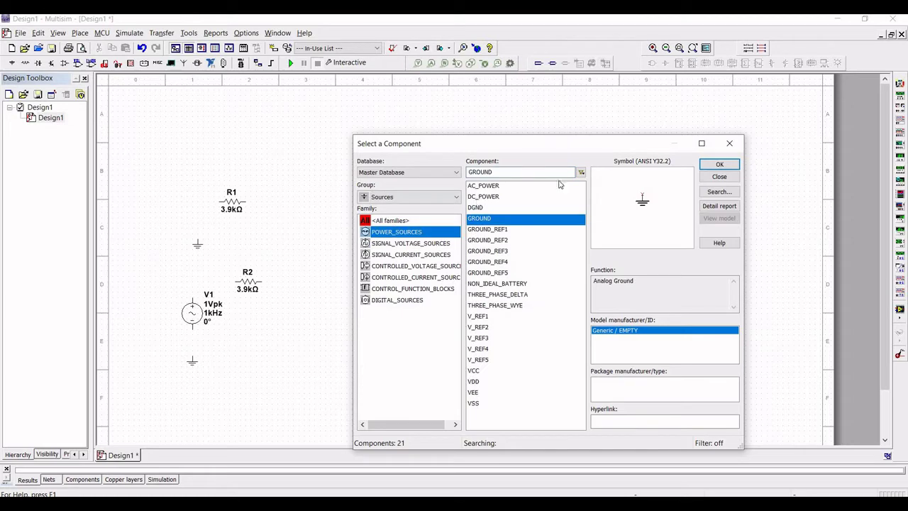
click(483, 197)
click(718, 165)
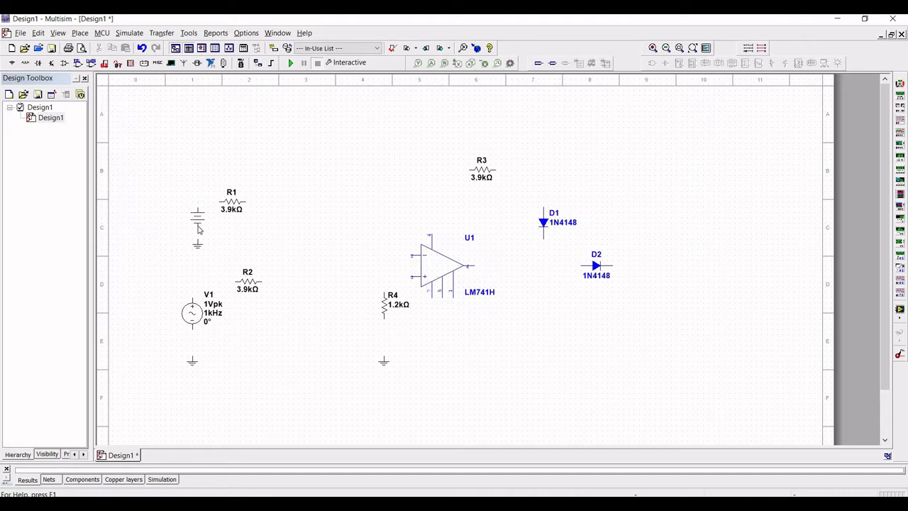
click(199, 228)
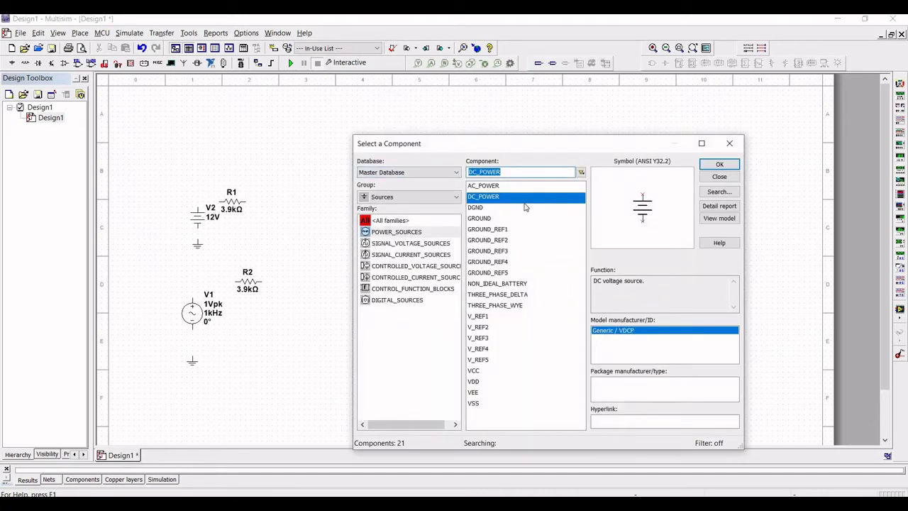
Step: Place the VDD supply below the op-amp and the VSS supply above it
click(474, 382)
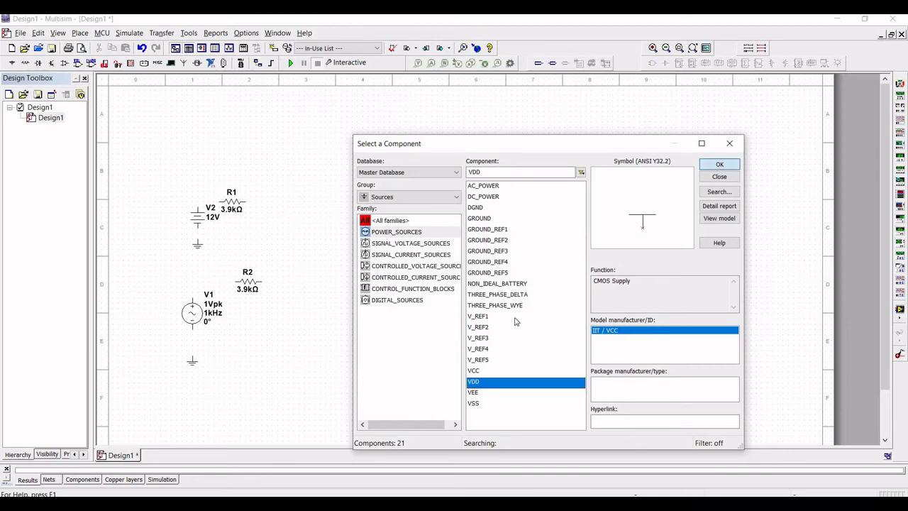
click(718, 166)
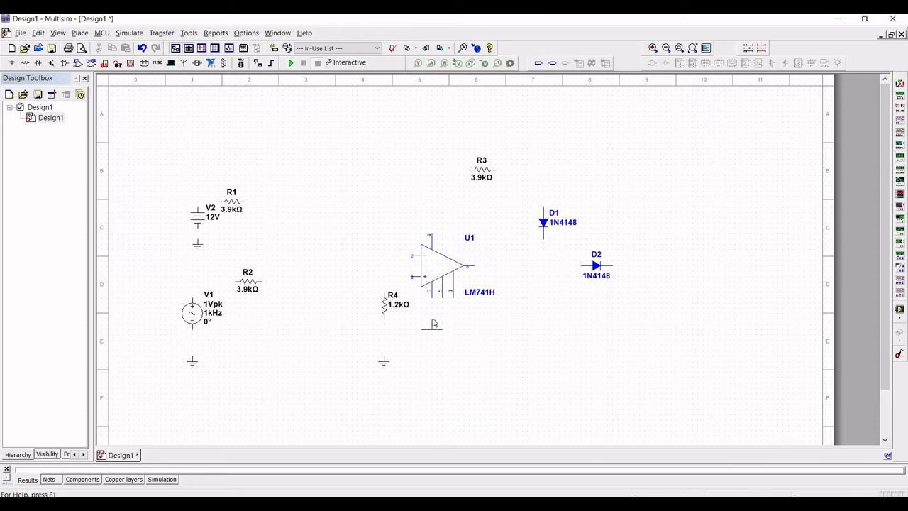
click(433, 323)
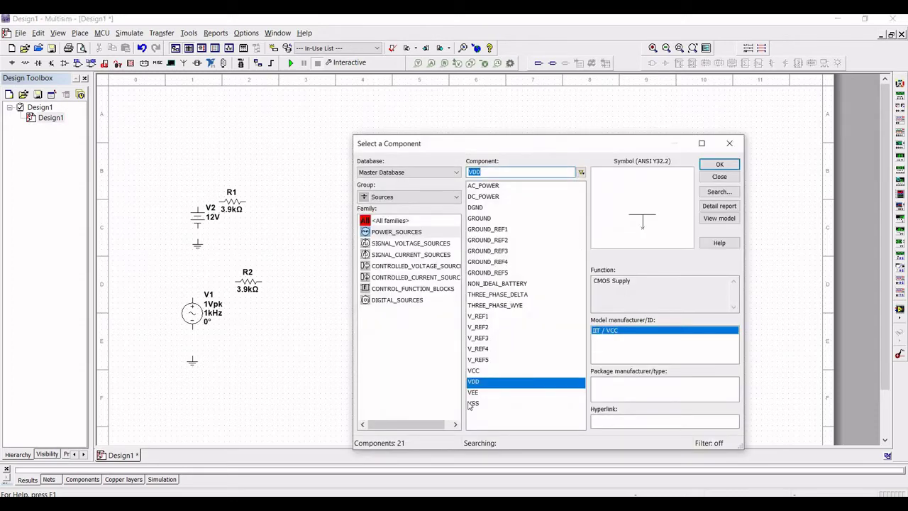
click(472, 403)
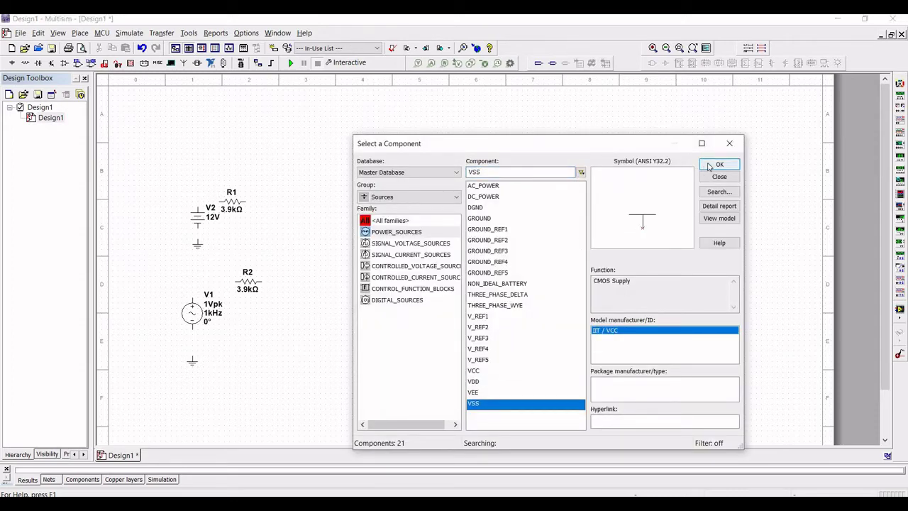
click(711, 165)
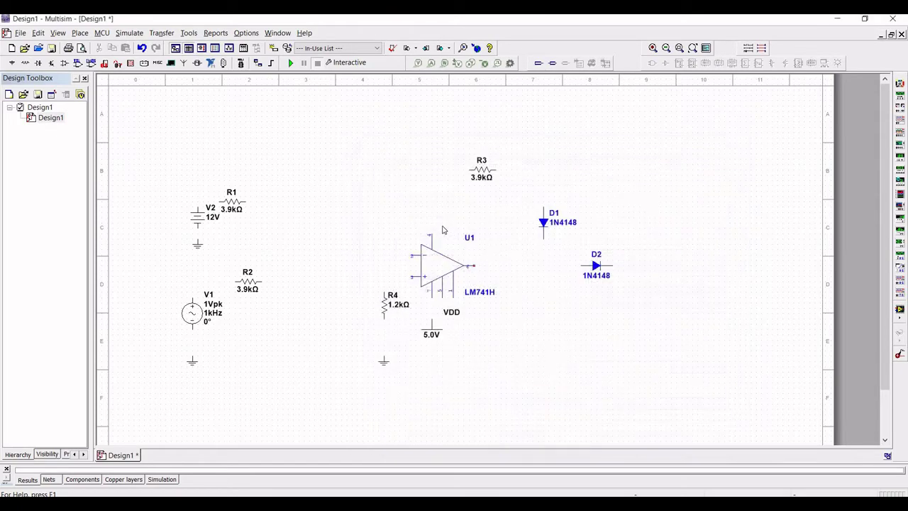
click(432, 211)
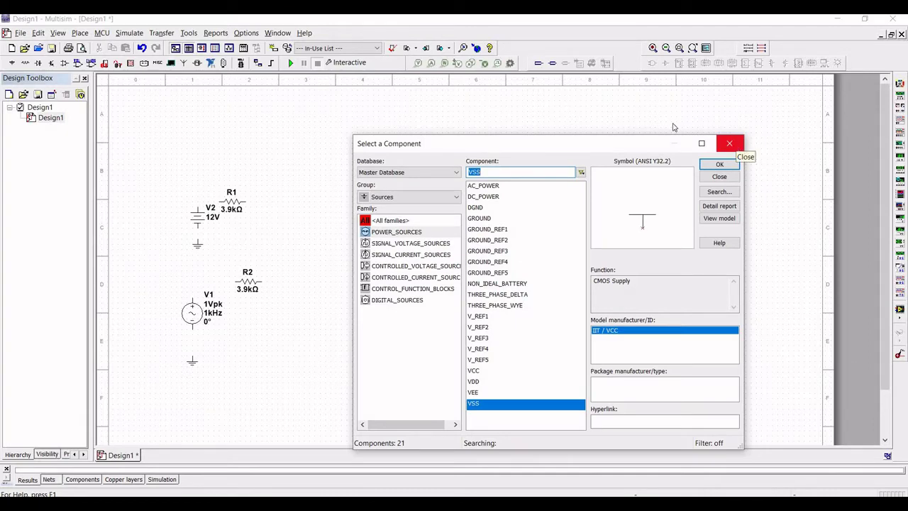
click(736, 145)
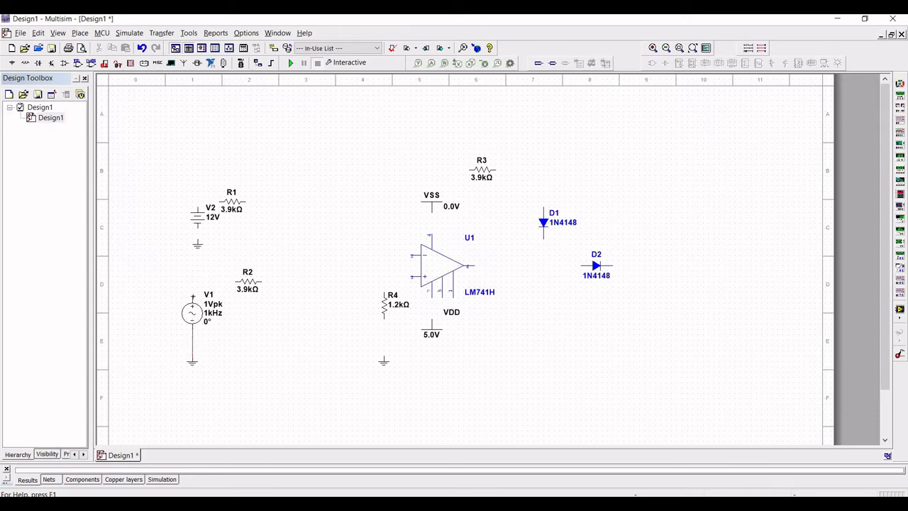
Step: Wire V1 through R2 to the inverting input, and R4 from ground to the non-inverting input
click(210, 286)
click(237, 281)
click(383, 352)
click(408, 276)
click(261, 281)
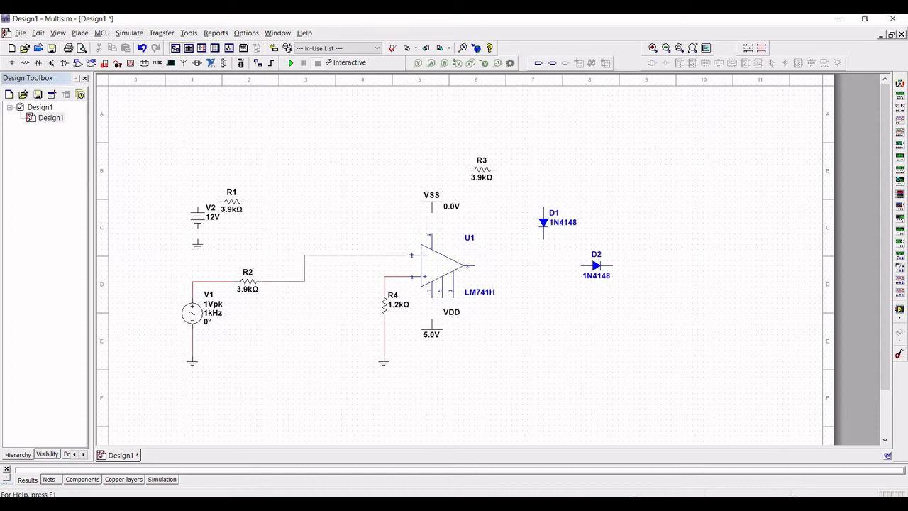
click(410, 254)
click(498, 176)
Step: Move R3 above the op-amp; wire V2 to R1, VSS to pin 4, pin 7 to VDD
drag(483, 170, 466, 126)
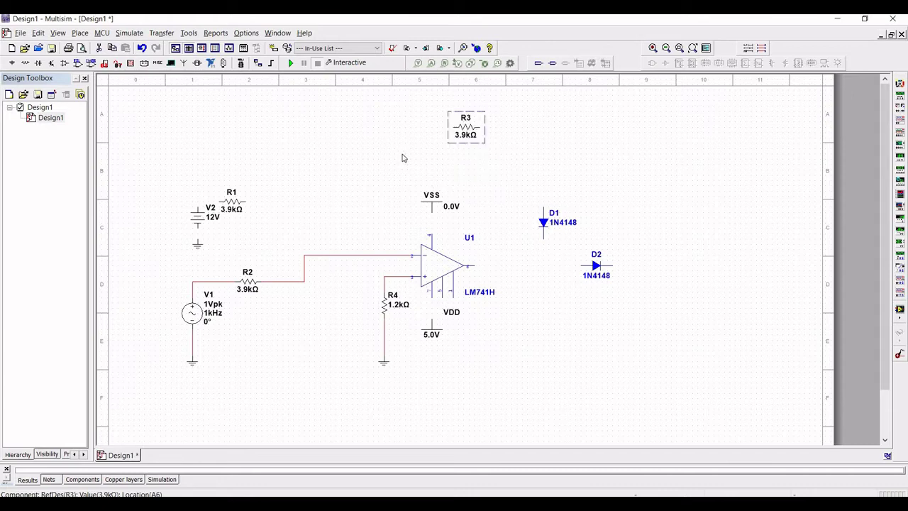
click(318, 190)
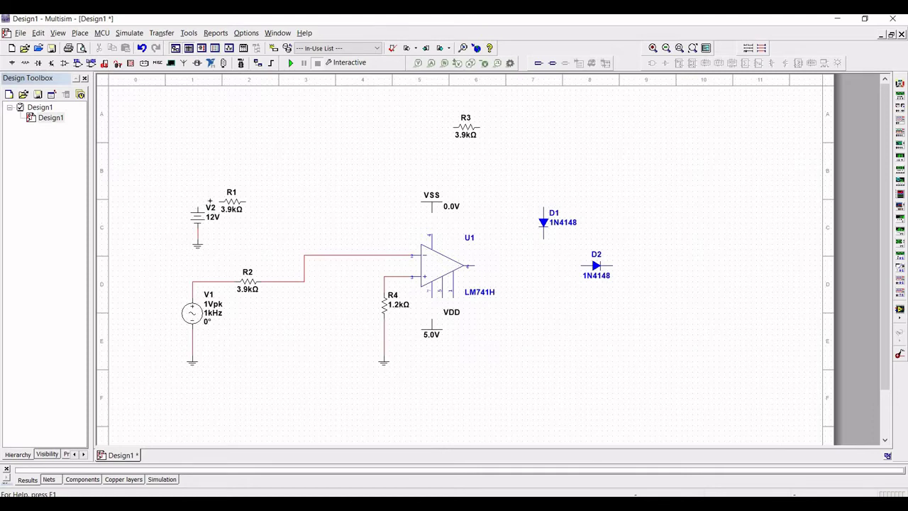
click(217, 200)
click(433, 233)
click(433, 313)
Step: Wire the output to D2 and join R3, D1 and R1 into the inverting-input node
click(580, 265)
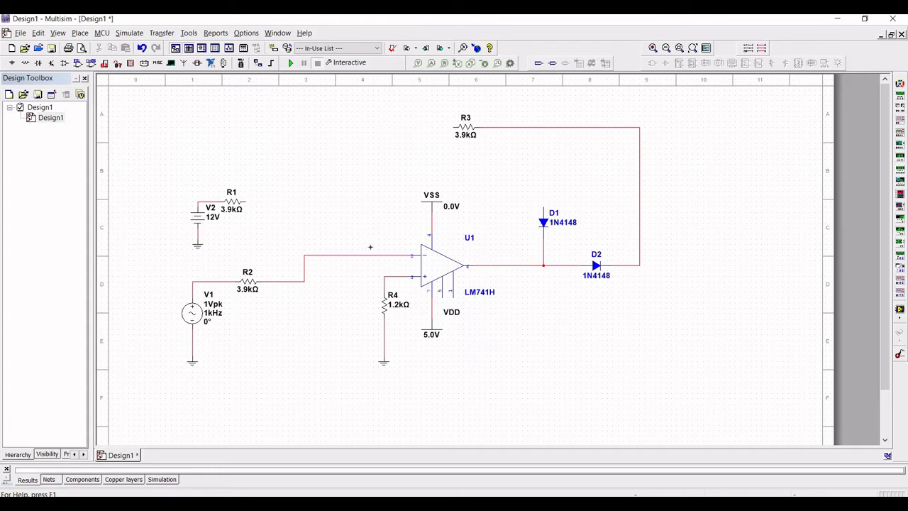
click(371, 253)
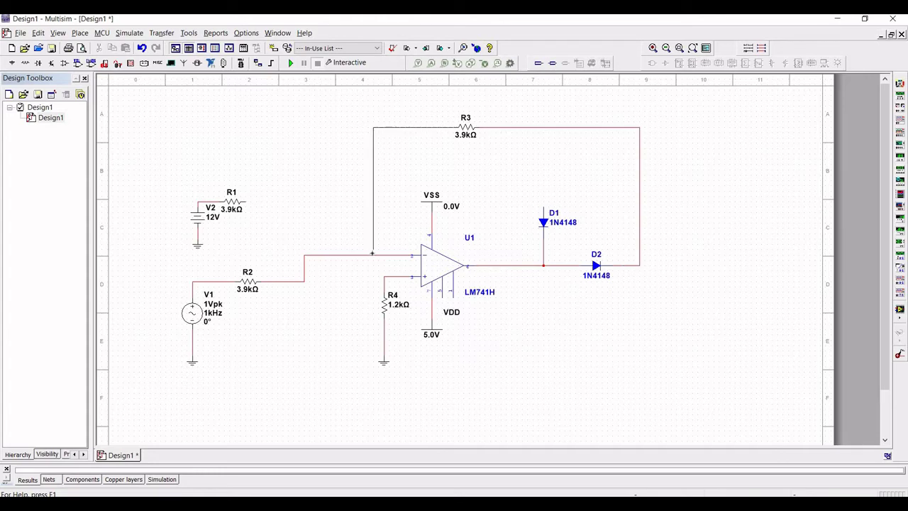
click(544, 207)
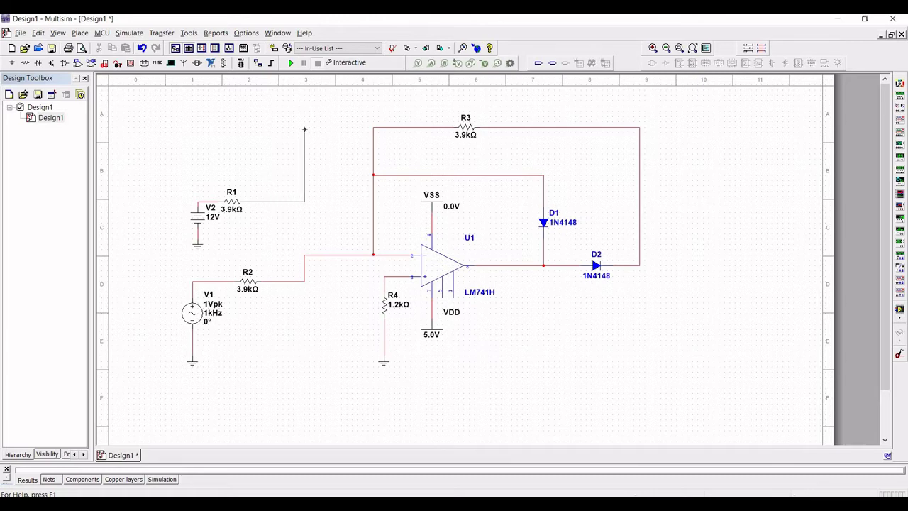
click(372, 127)
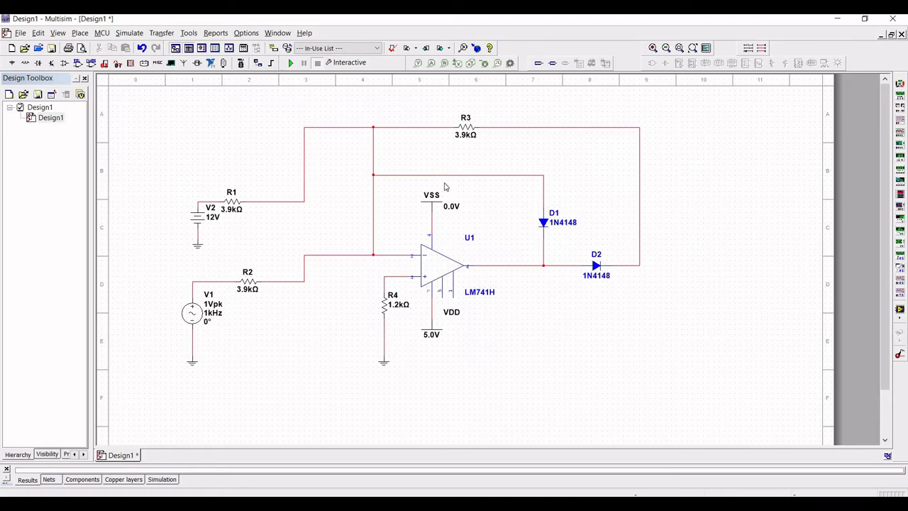
Step: Set the VSS supply to -15 V and the VDD supply to 15 V
double_click(431, 201)
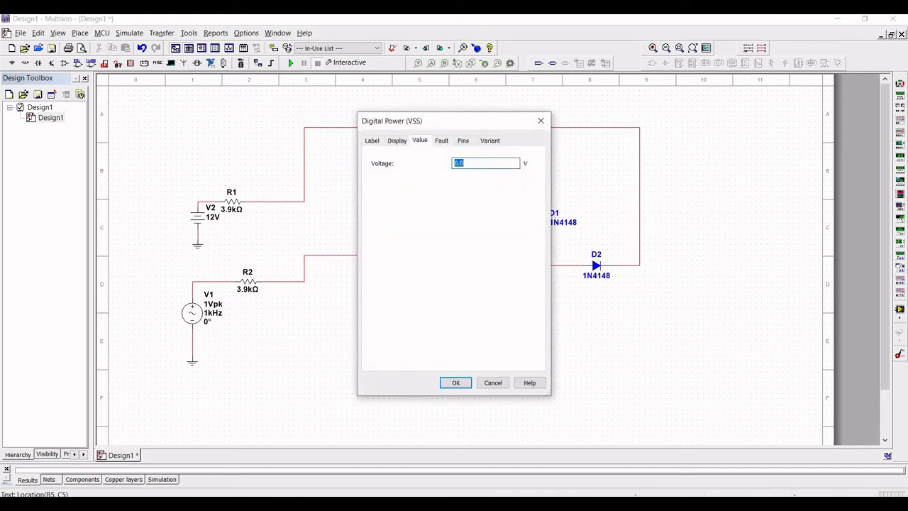
text(-15)
click(454, 382)
double_click(438, 339)
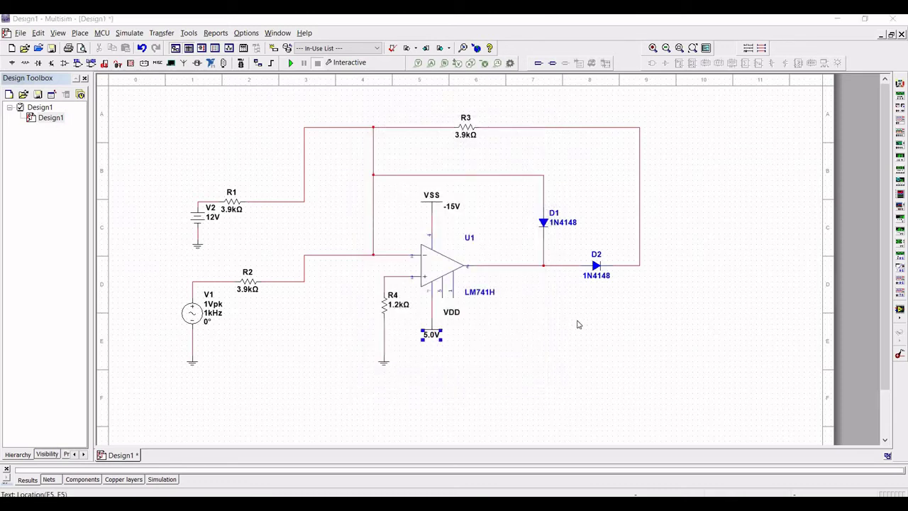
double_click(454, 164)
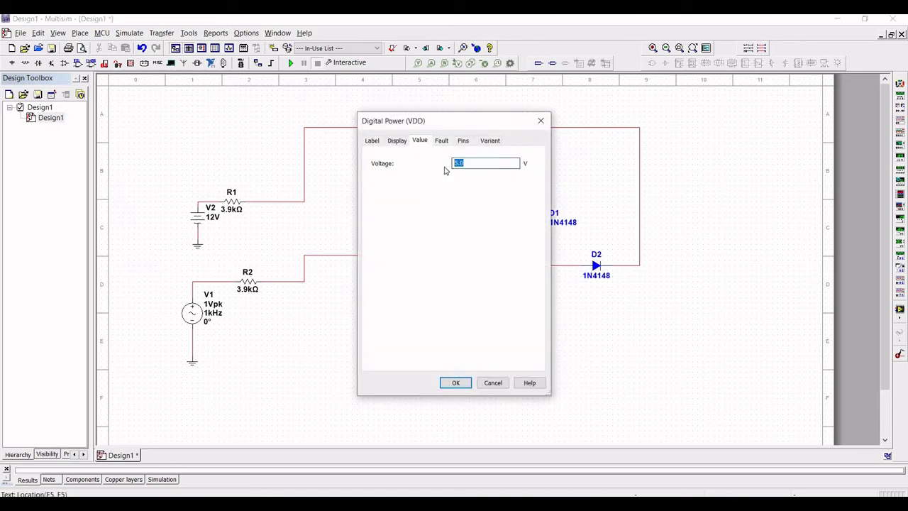
text(15)
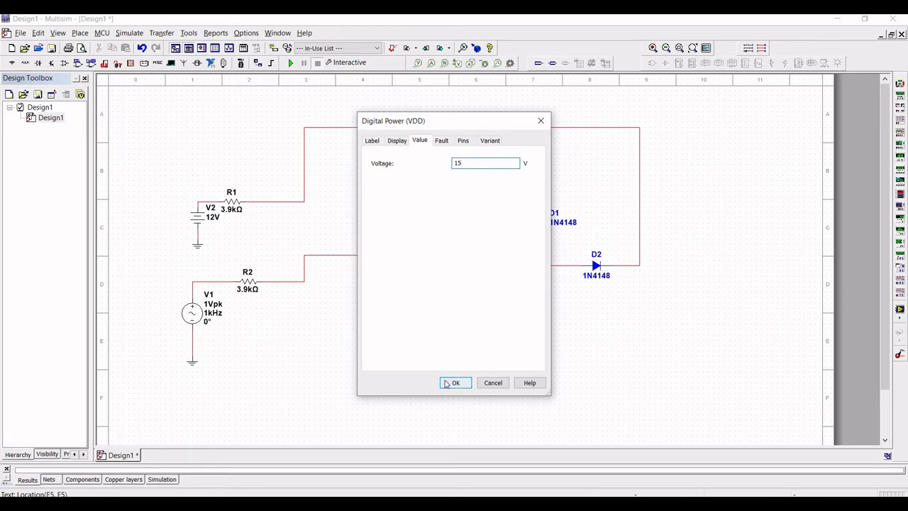
click(454, 382)
Step: Set V1's amplitude to 3 V peak, then bring up V2's voltage properties
double_click(194, 315)
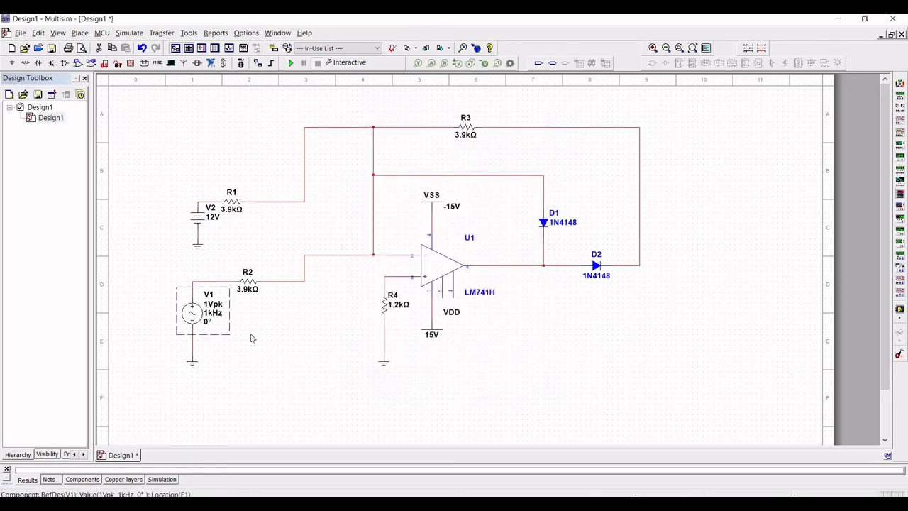
text(3)
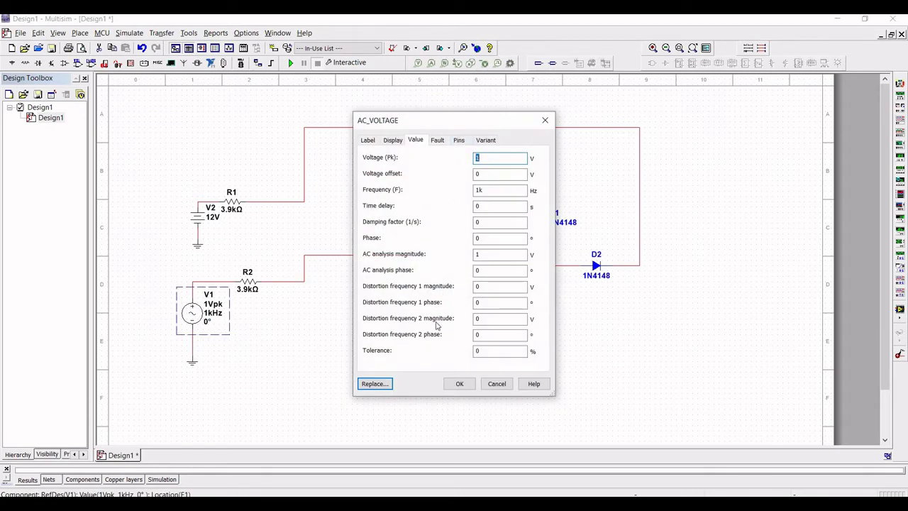
key(Return)
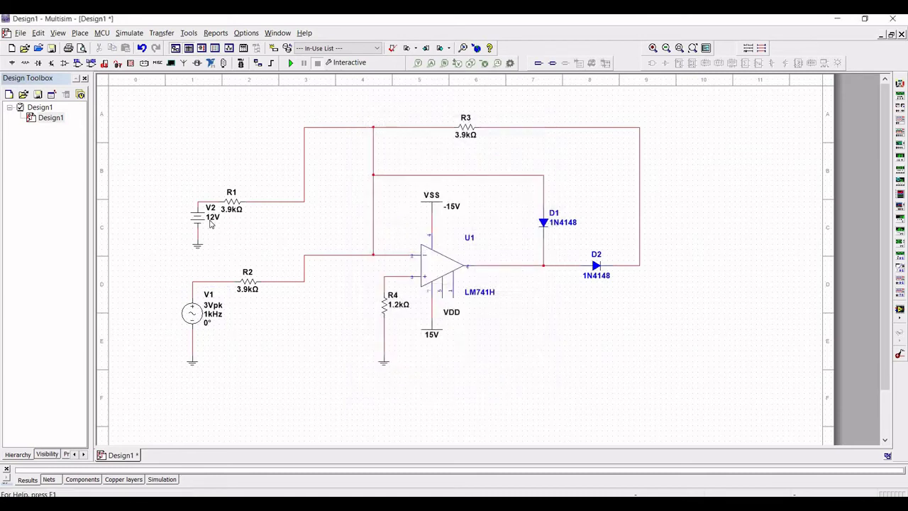
click(206, 223)
key(ctrl+m)
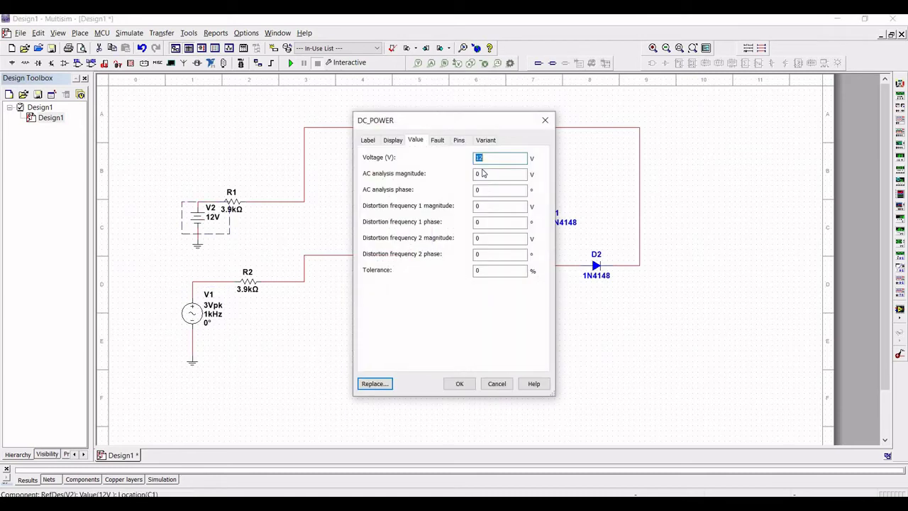
Step: Set V2 to 2 V, place oscilloscope XSC1 at top right, and pick a GROUND part
text(2)
key(Return)
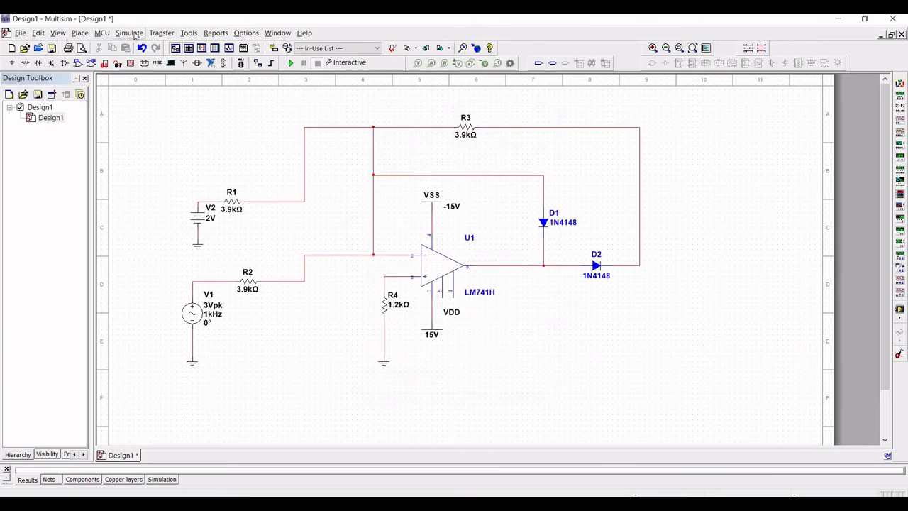
click(130, 33)
mouse_move(227, 104)
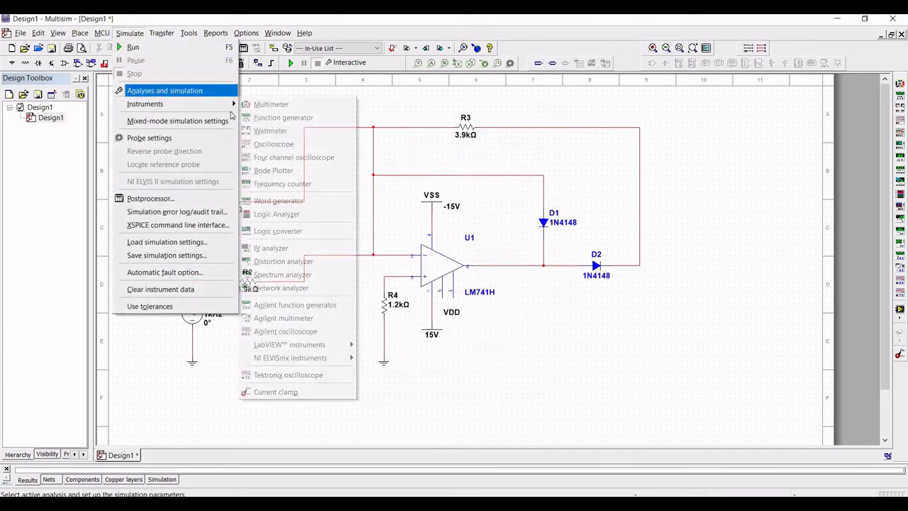
click(273, 144)
click(769, 167)
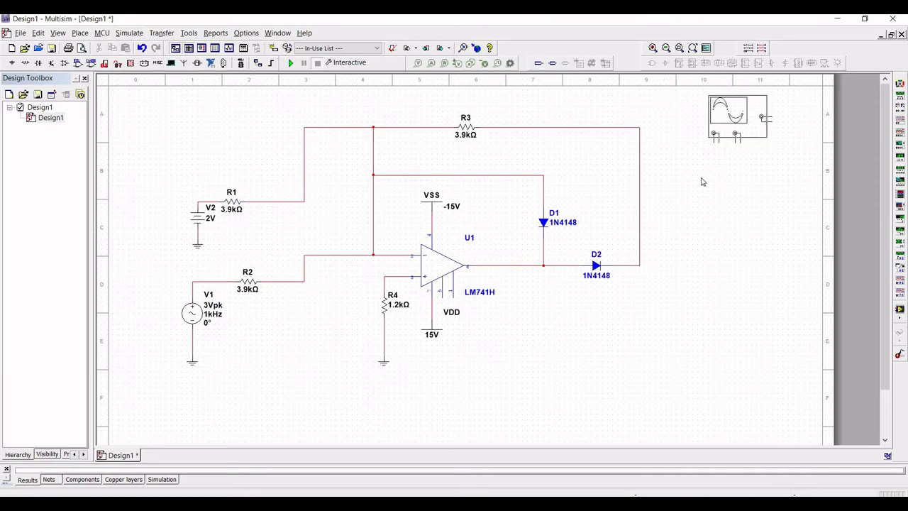
click(715, 175)
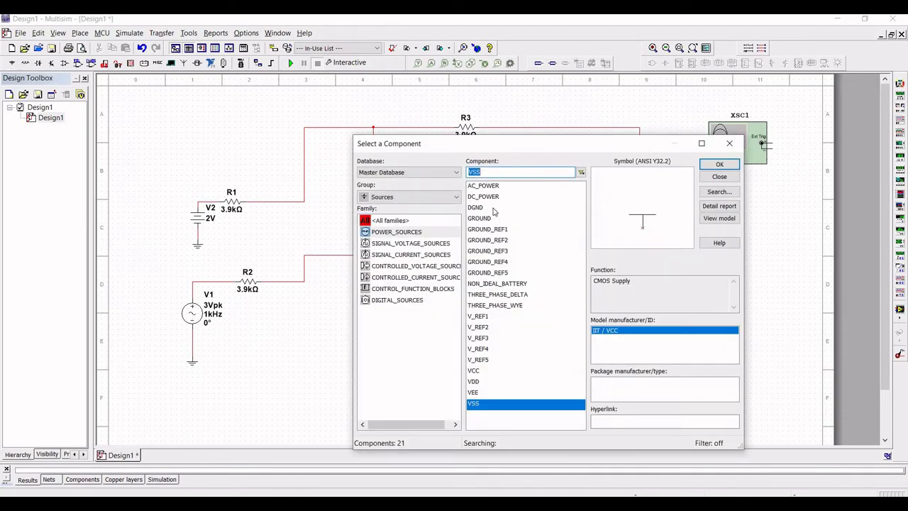
click(492, 218)
click(718, 165)
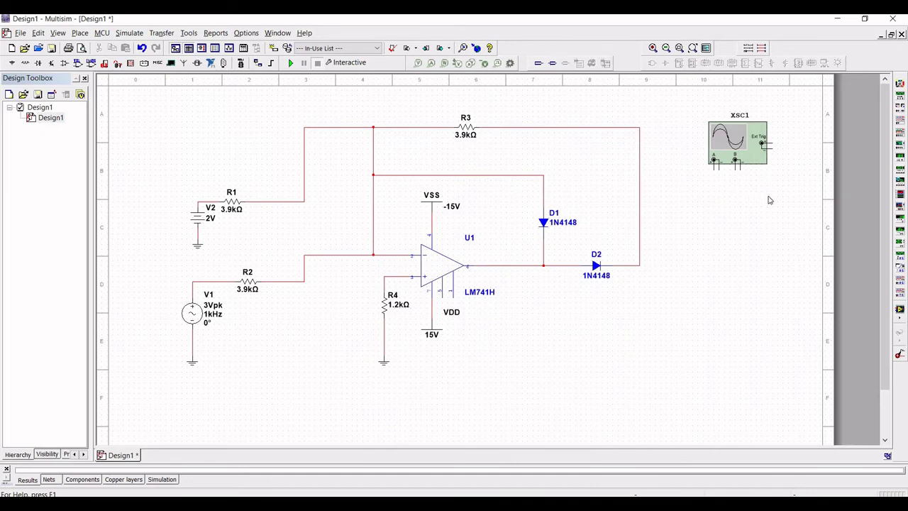
Step: Place a GROUND part below the oscilloscope XSC1
key(Escape)
key(Return)
click(773, 191)
click(705, 142)
Step: Wire XSC1 channel A to the diode output wire and channel B to V1's top lead
click(714, 163)
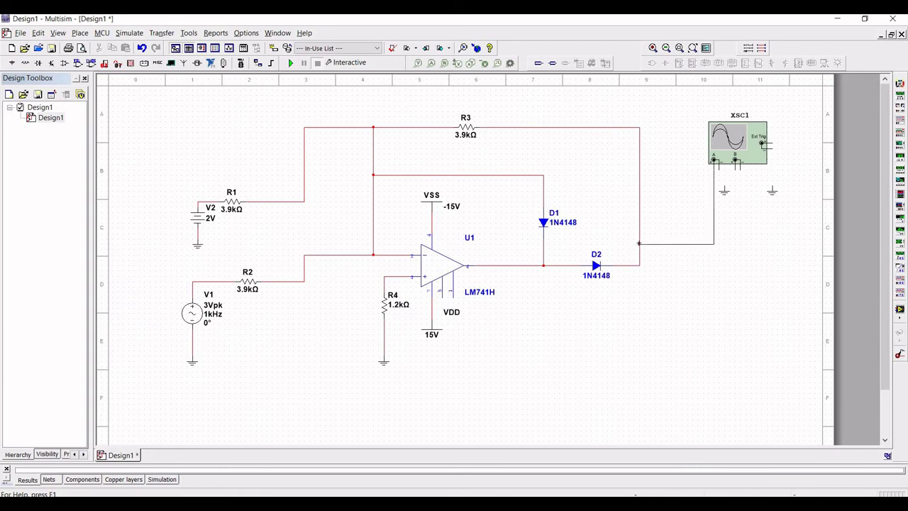
click(639, 244)
click(735, 159)
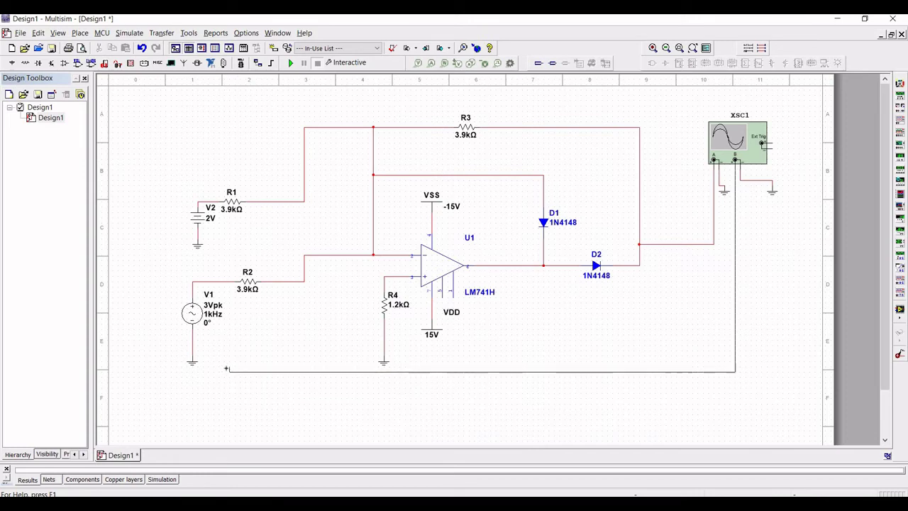
key(Escape)
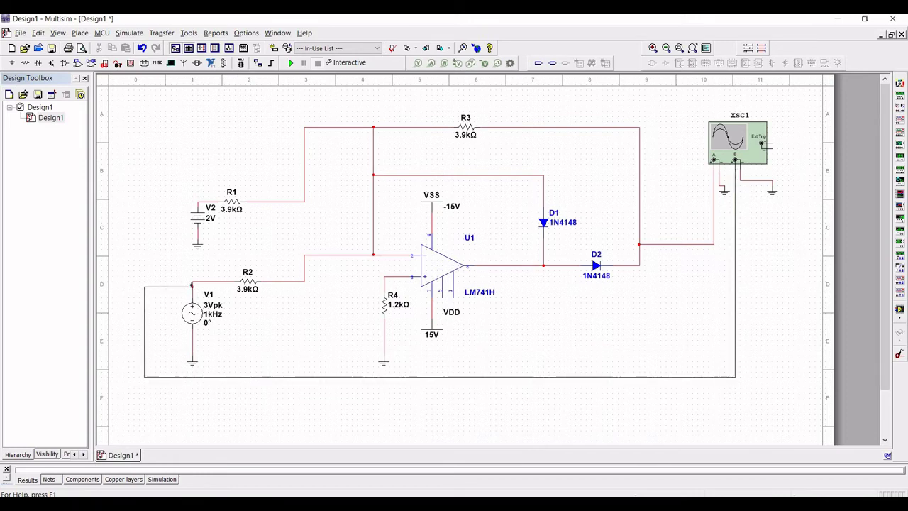
click(164, 304)
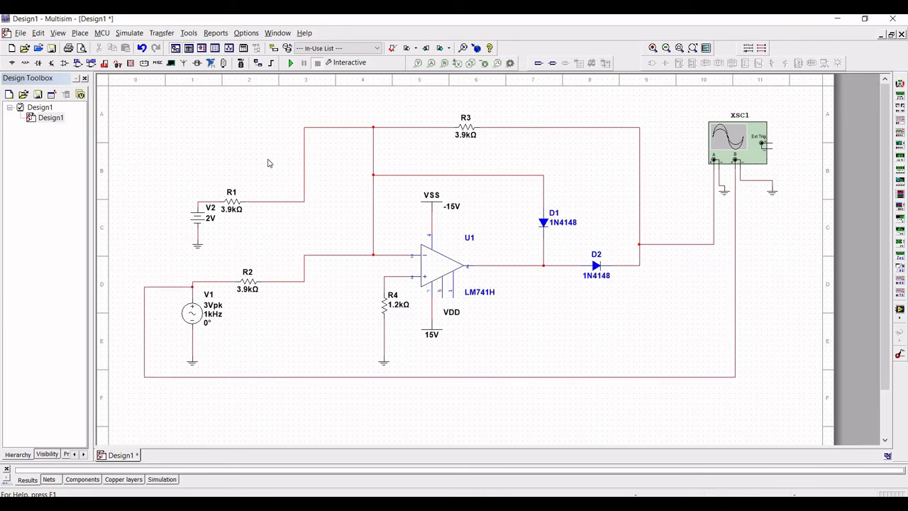
key(F5)
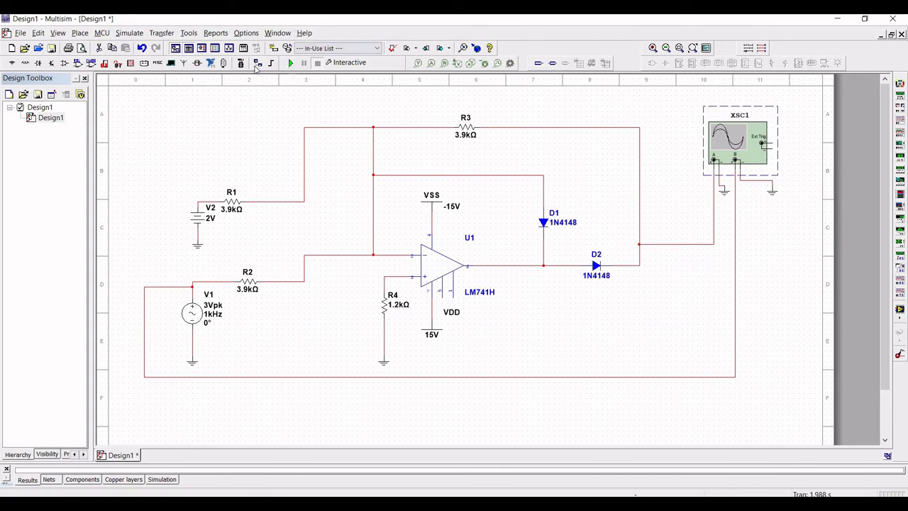
Step: Run the simulation, view the XSC1 traces, then close the scope window and stop simulating
click(292, 64)
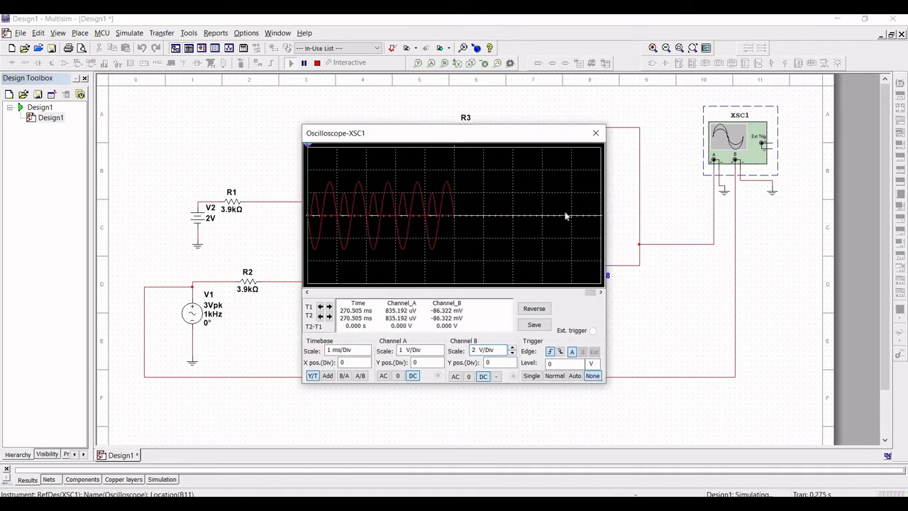
click(596, 133)
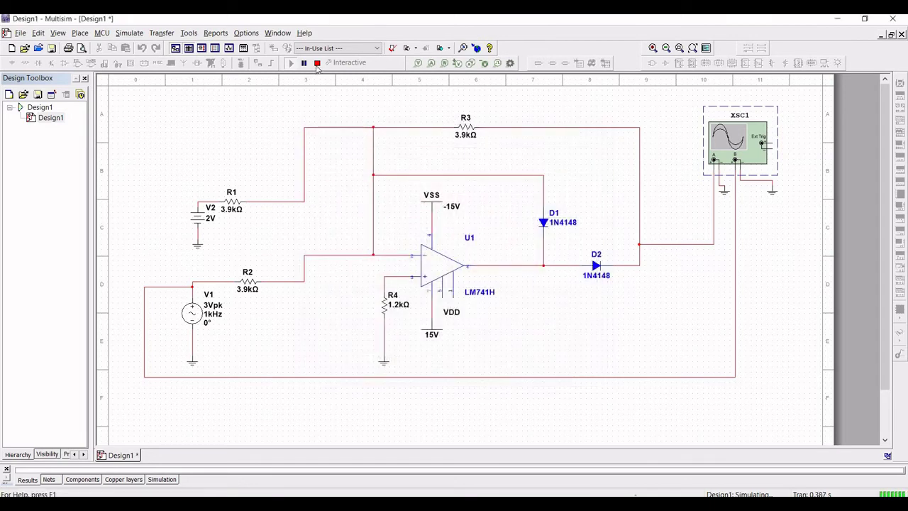
click(317, 62)
click(129, 33)
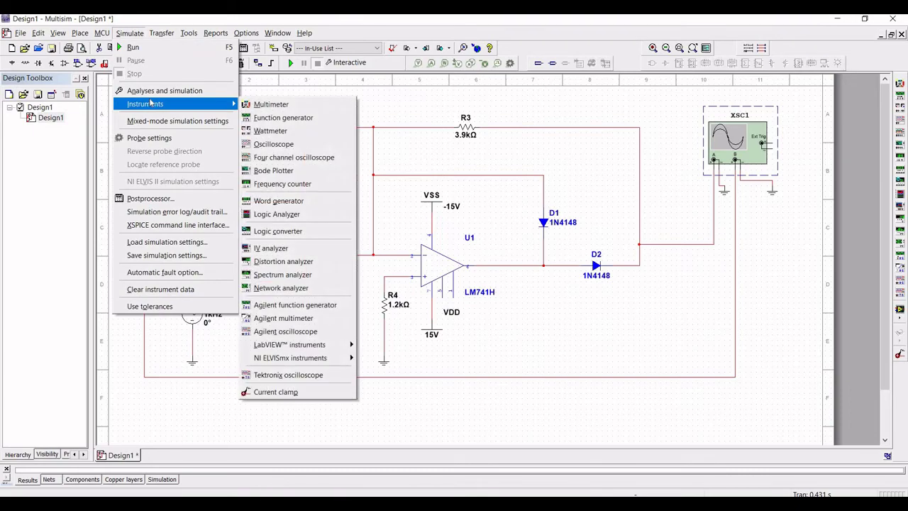
click(238, 118)
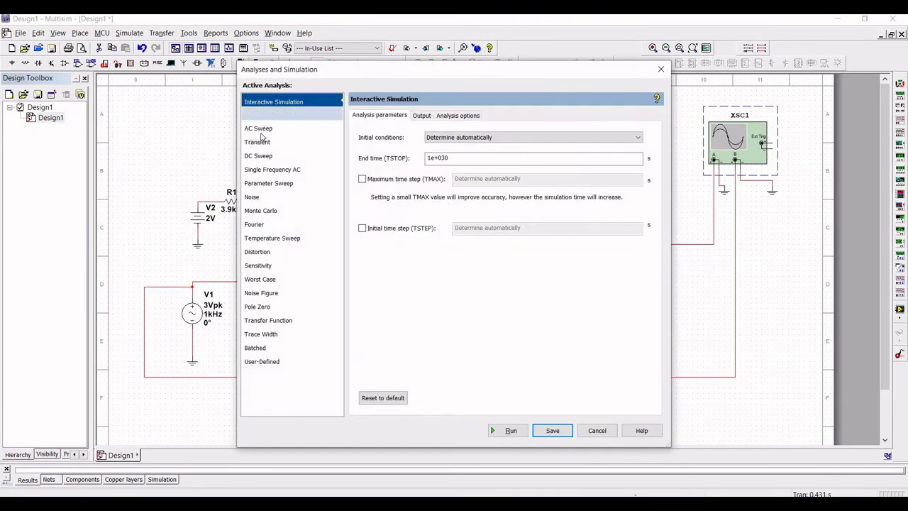
click(662, 70)
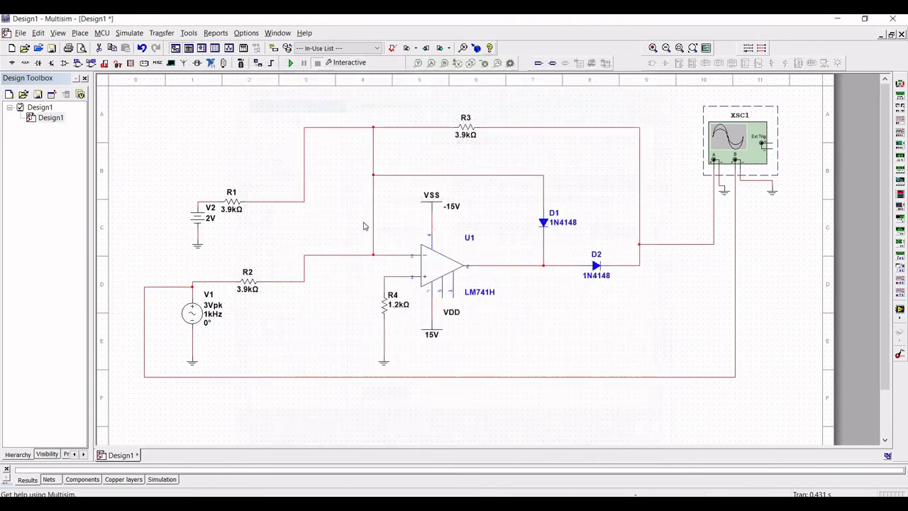
right_click(636, 267)
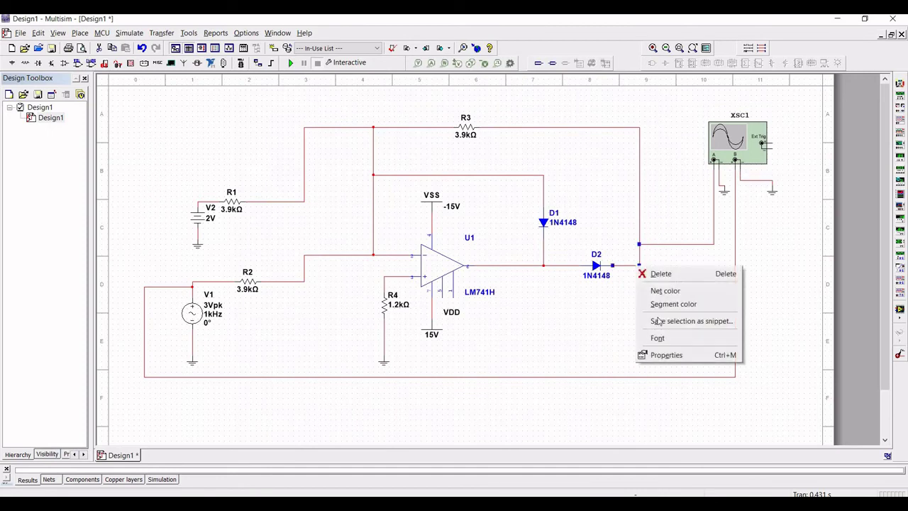
click(667, 353)
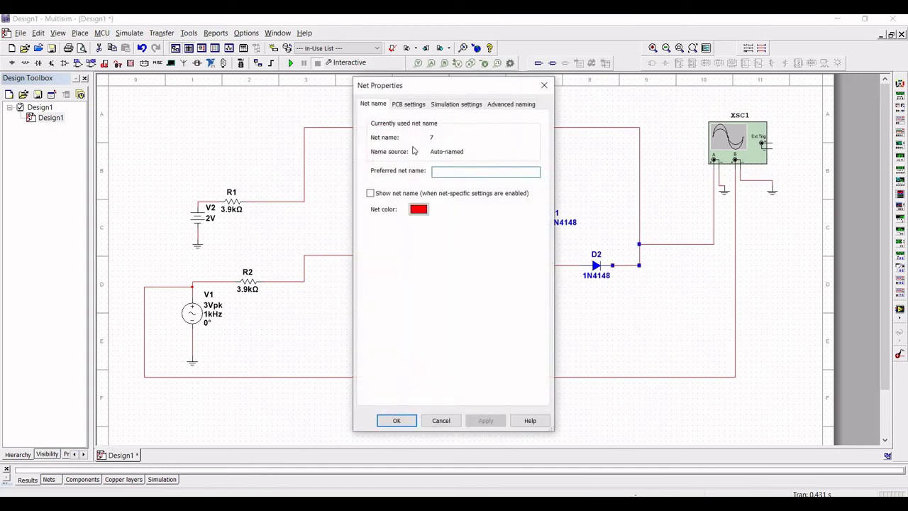
click(545, 85)
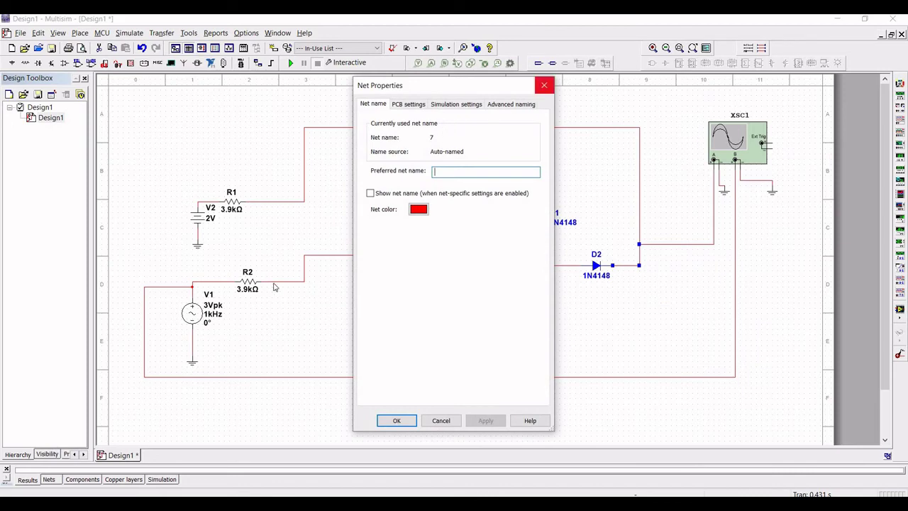
right_click(198, 286)
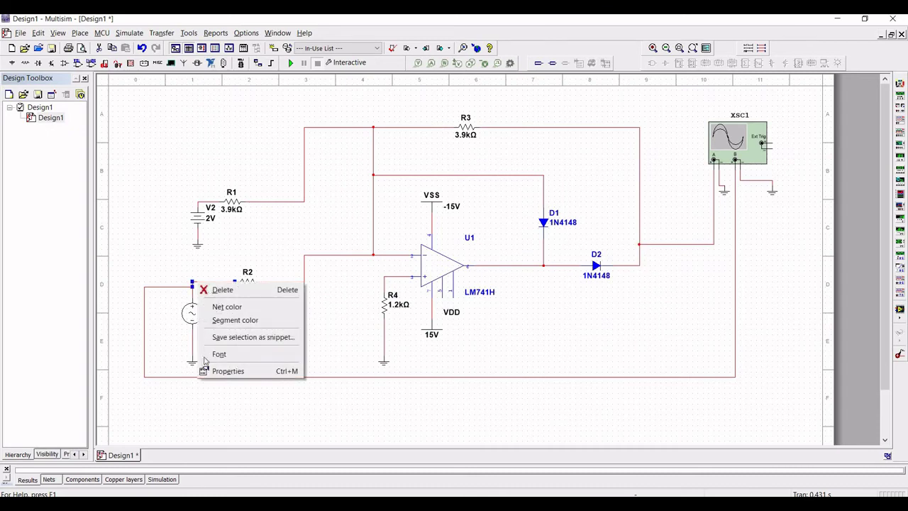
click(222, 371)
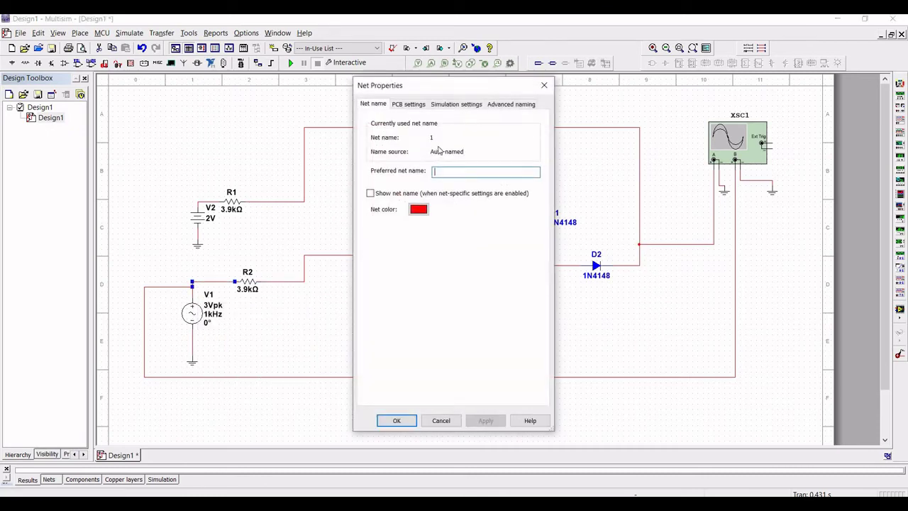
click(544, 86)
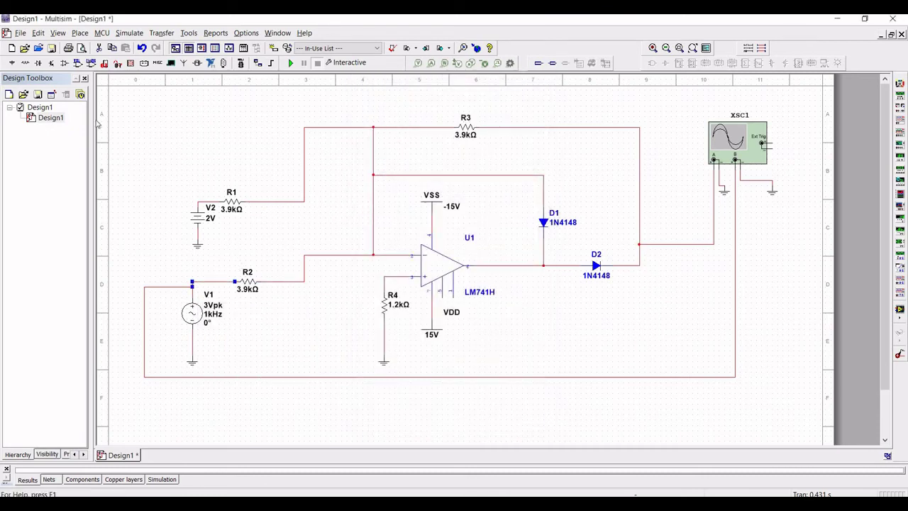
click(194, 132)
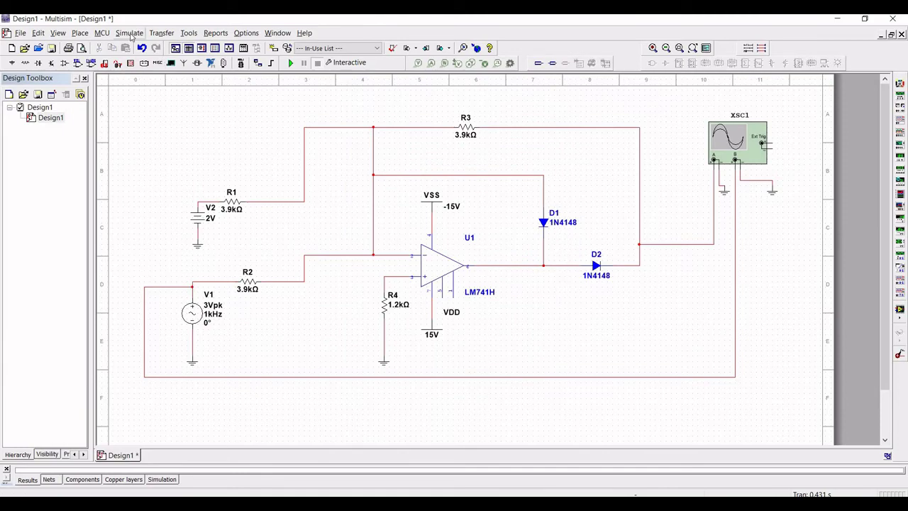
Step: Choose the Transient analysis in the Analyses and simulation settings
click(131, 33)
click(281, 68)
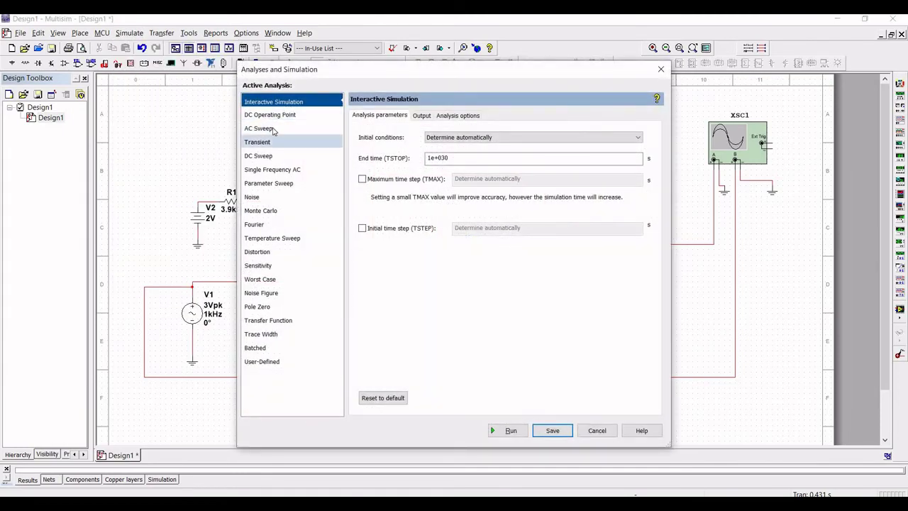
click(268, 143)
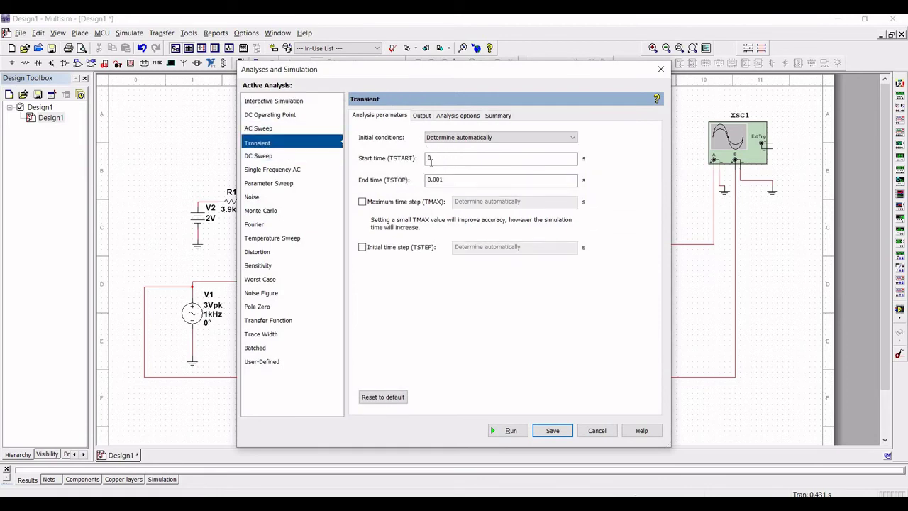
Step: Add V(7), V(1) and P(VSS) as output variables and run the transient analysis
click(422, 115)
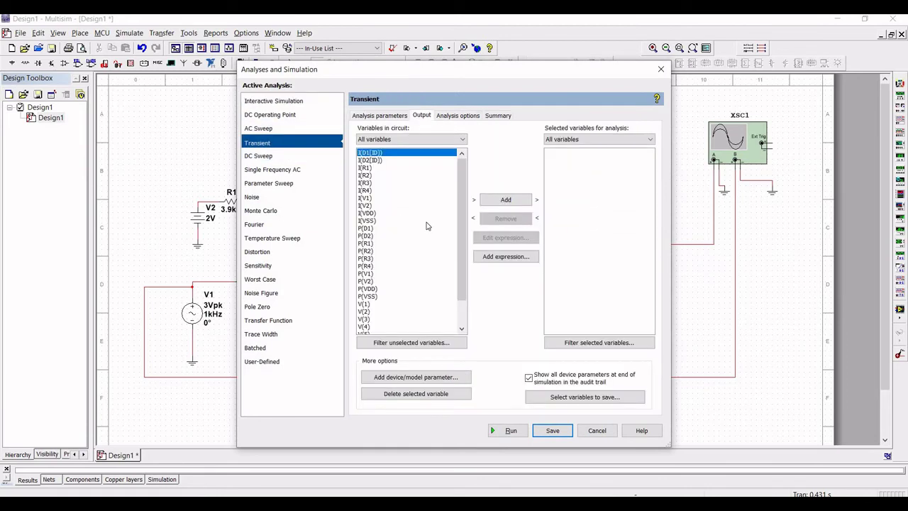
scroll(397, 298, down, 2)
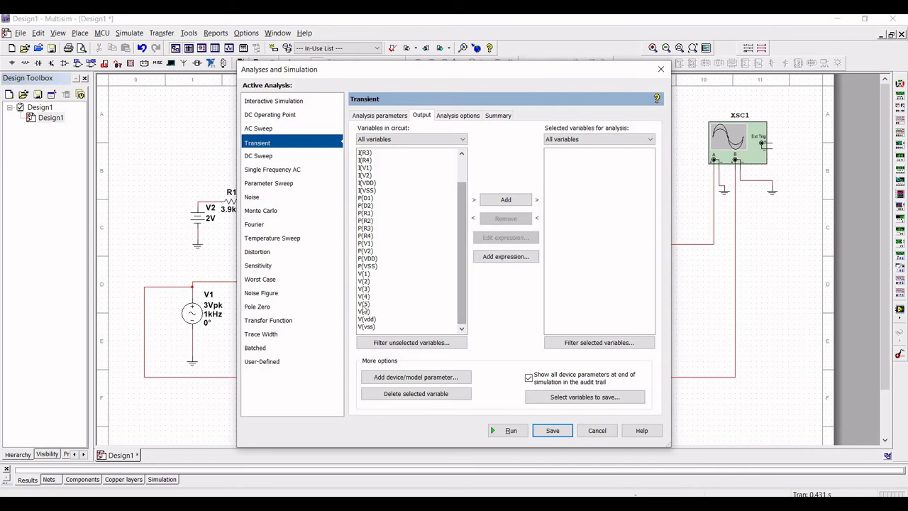
click(364, 311)
click(505, 199)
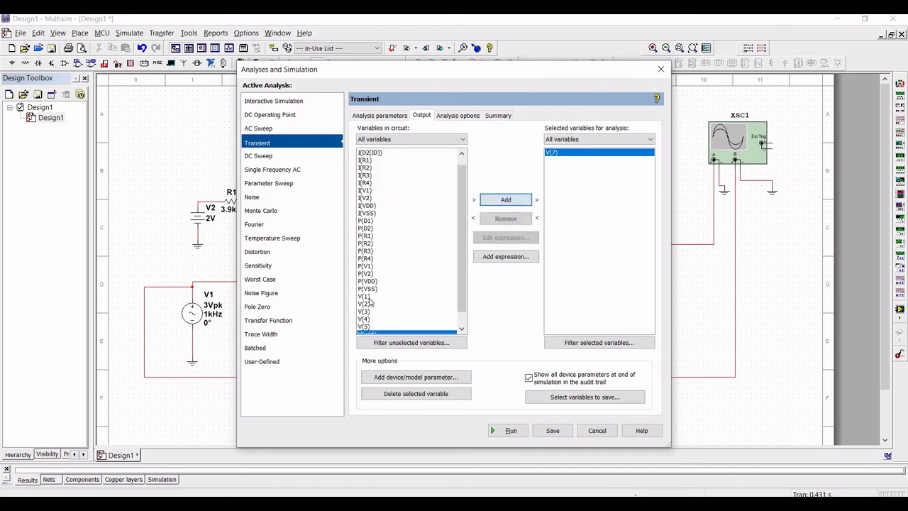
click(366, 289)
ctrl+click(363, 296)
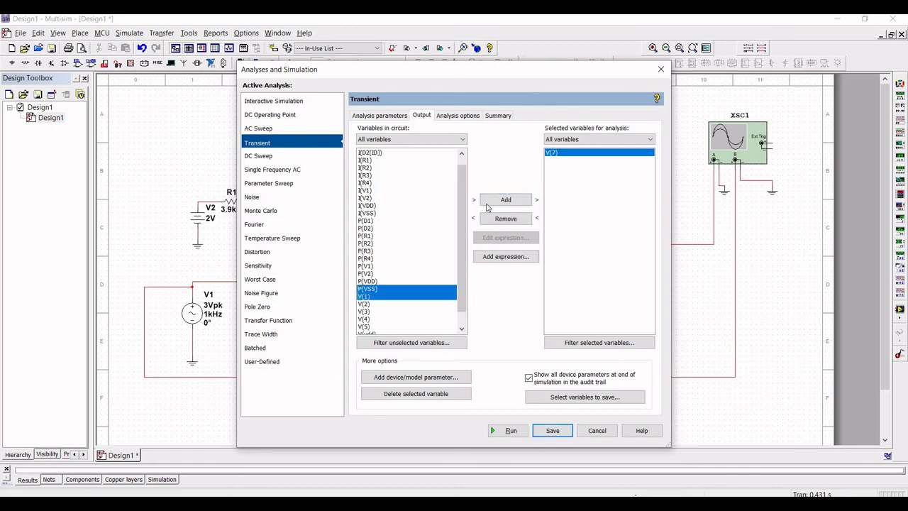
click(504, 200)
click(508, 430)
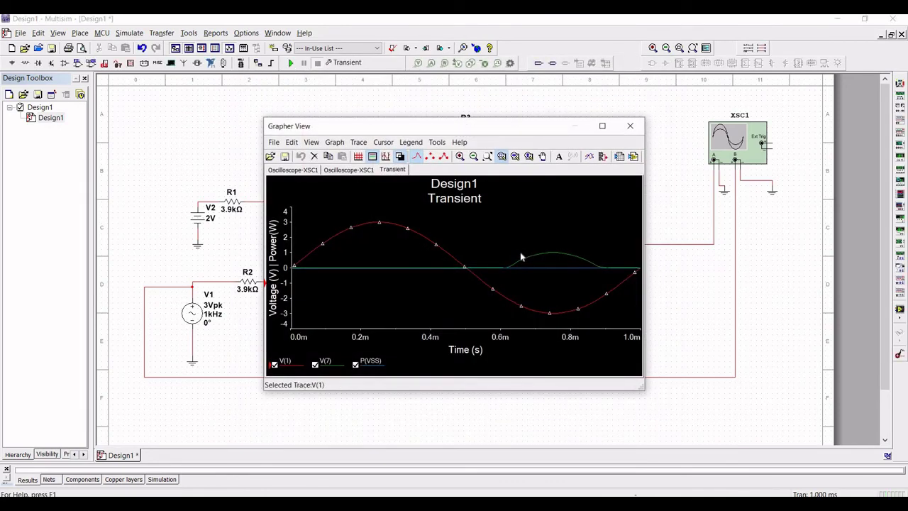
Step: Hide the P(VSS) trace, close Grapher View, and open the V2 battery's properties
click(356, 366)
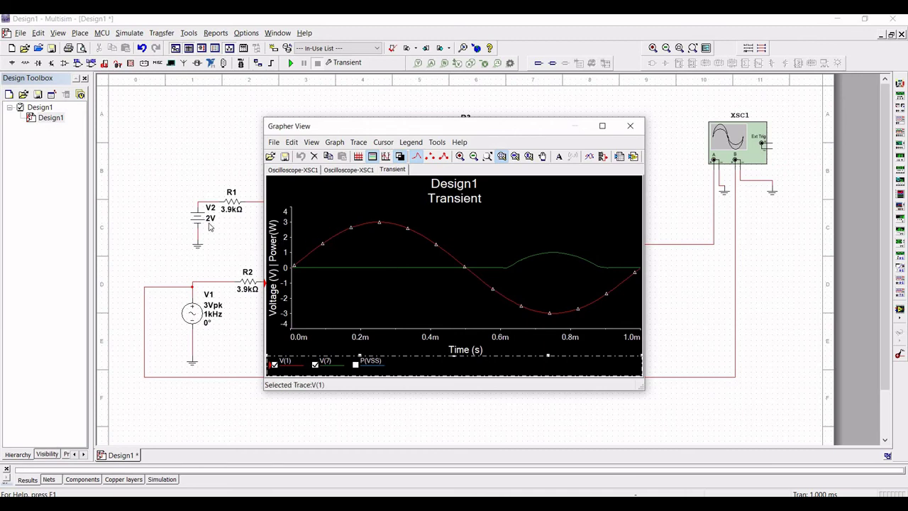
drag(429, 127, 561, 119)
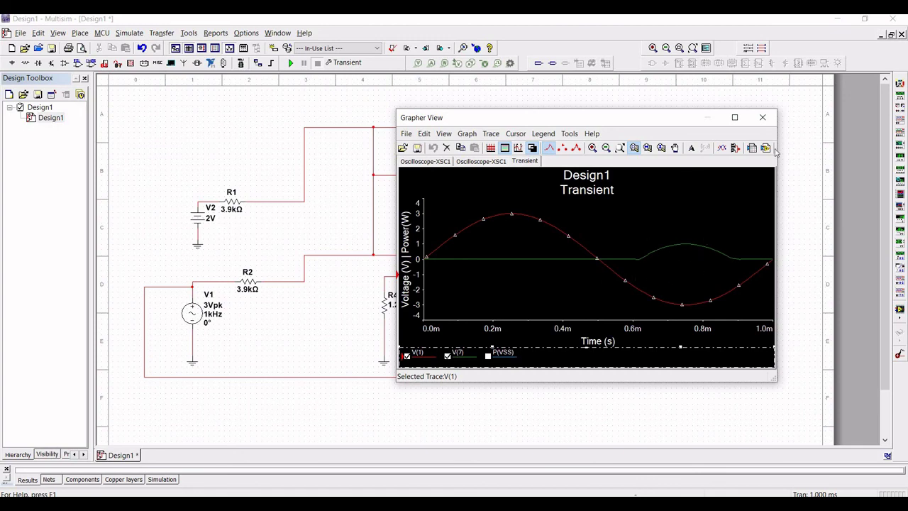
click(762, 118)
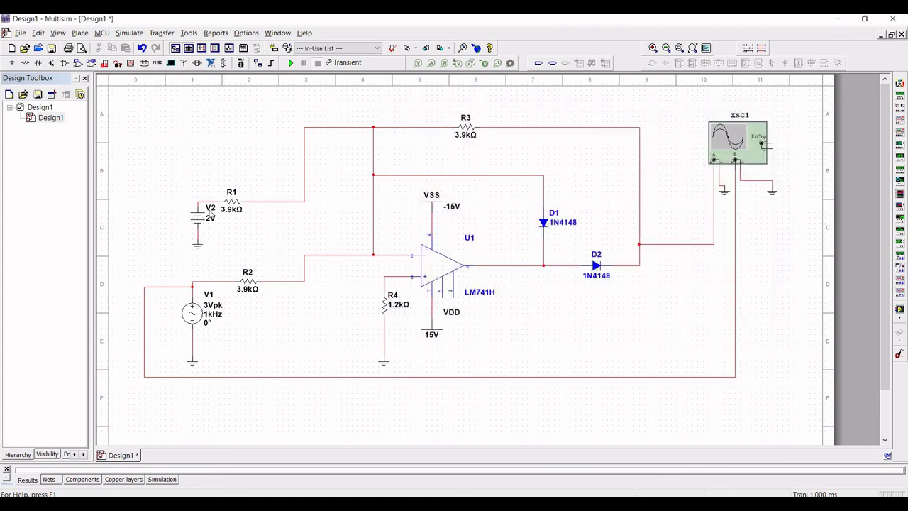
double_click(200, 217)
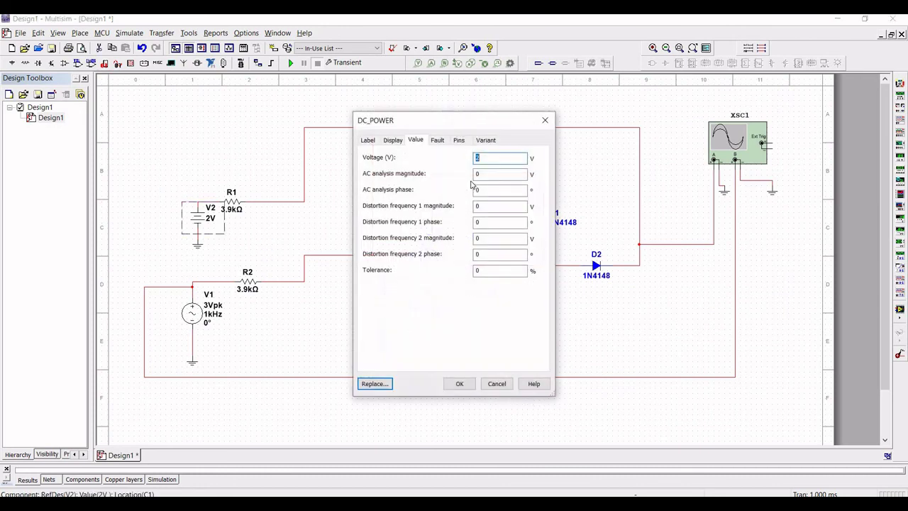